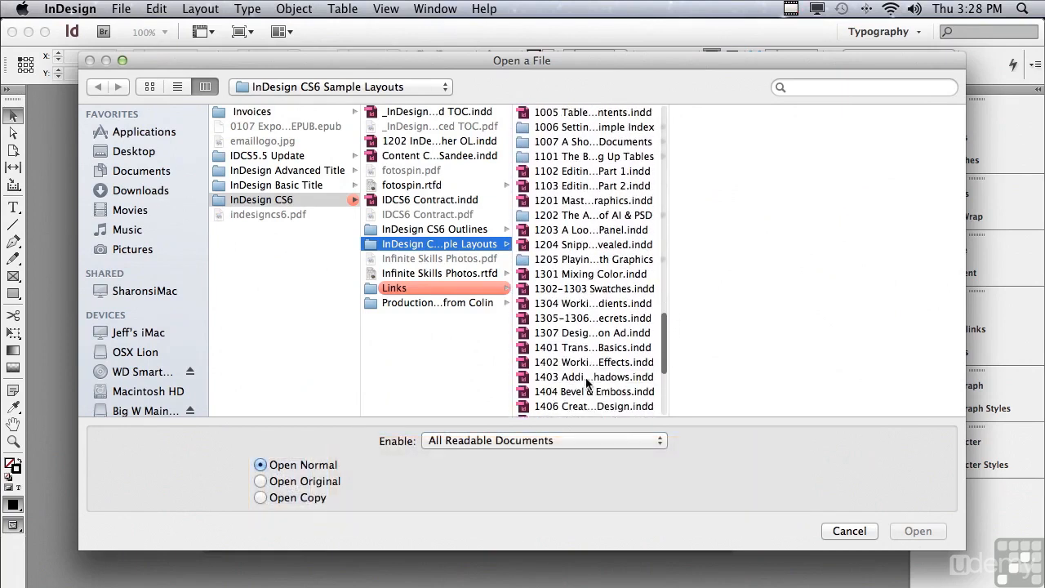
# - Open the document 1403 Adding Transparent Shadows.indd from the InDesign CS6 Sample Layouts folder
pyautogui.click(584, 376)
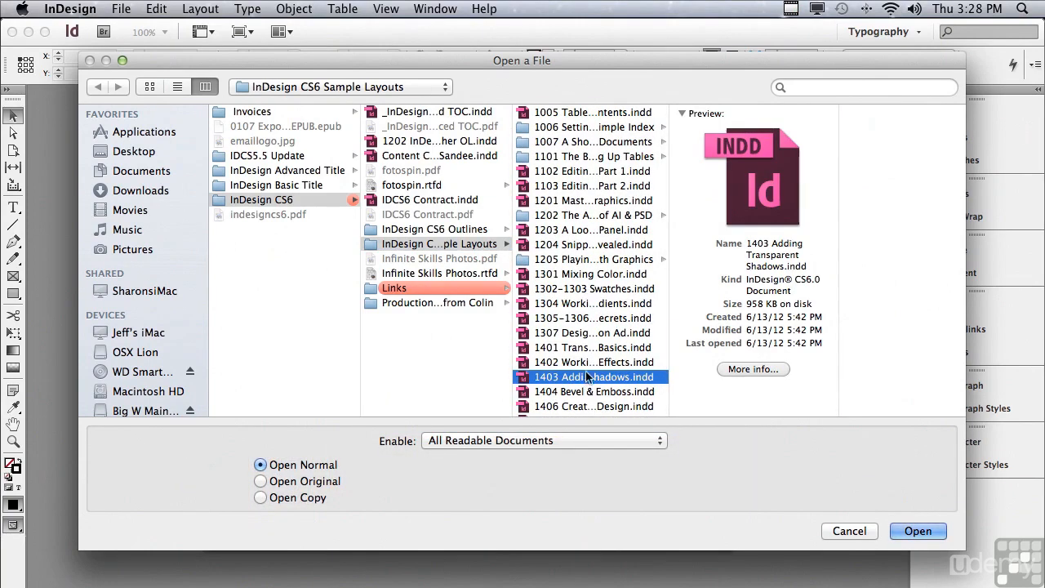
pyautogui.click(896, 528)
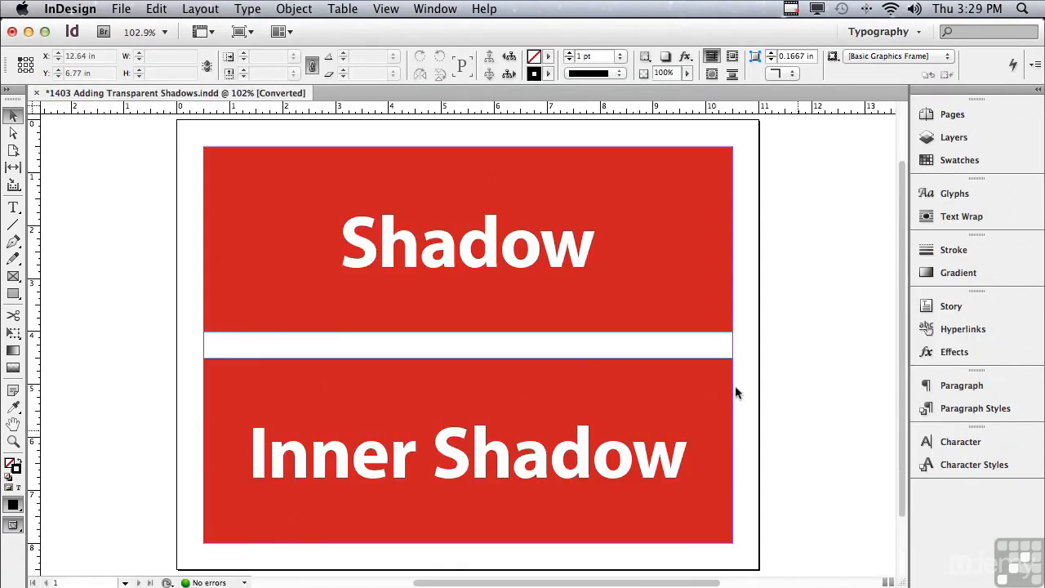
# - Select the red frame containing the word Shadow and show its effects settings
pyautogui.click(361, 168)
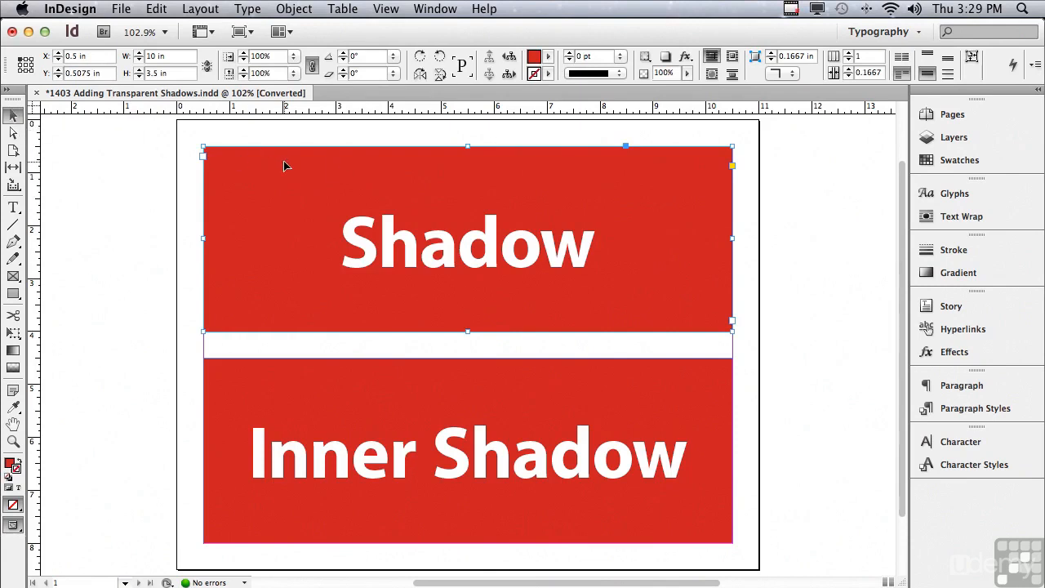
pyautogui.click(957, 353)
pyautogui.scroll(-1, 904, 267)
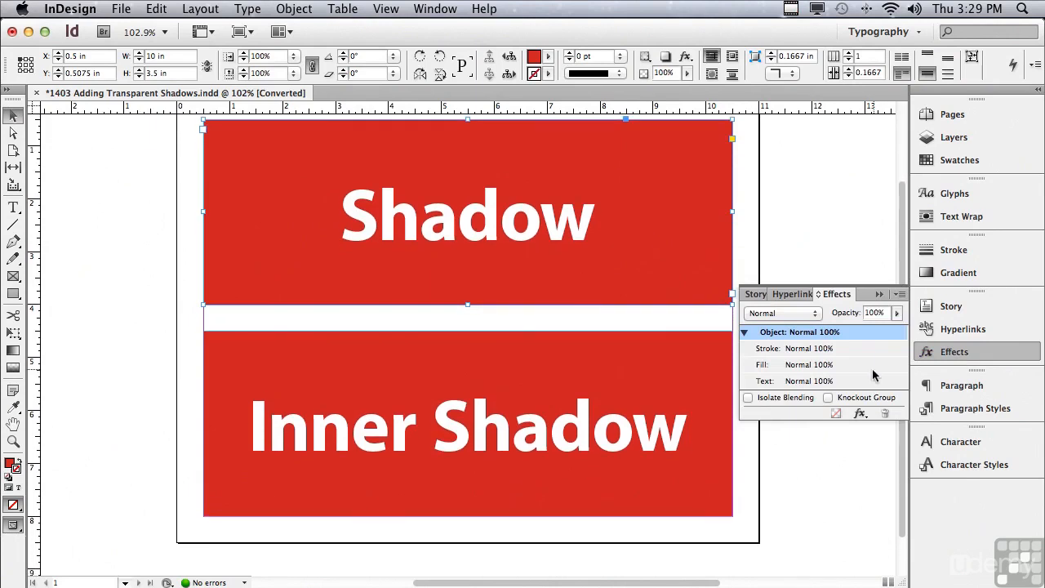
pyautogui.click(859, 414)
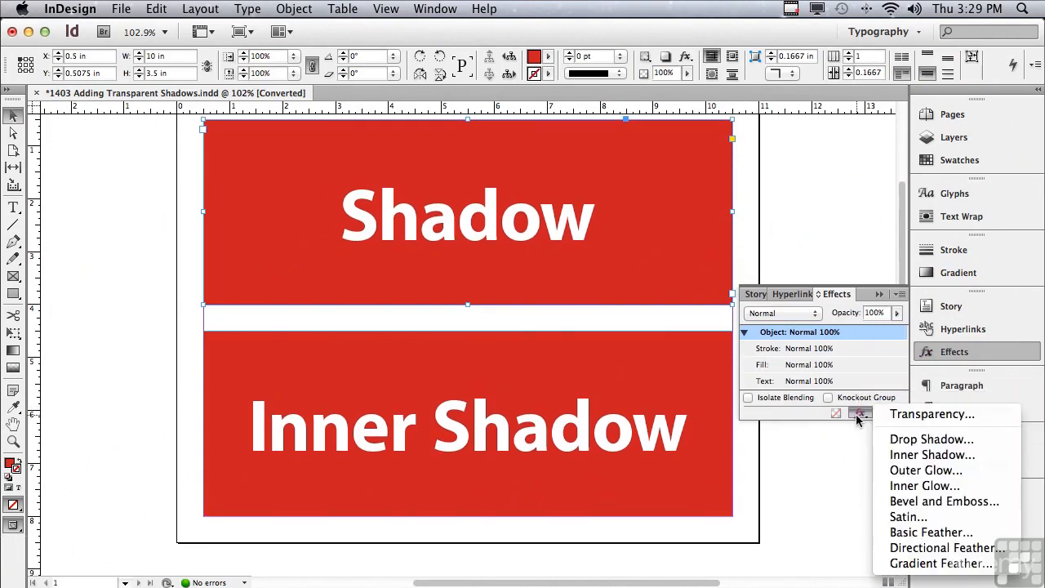
pyautogui.click(897, 440)
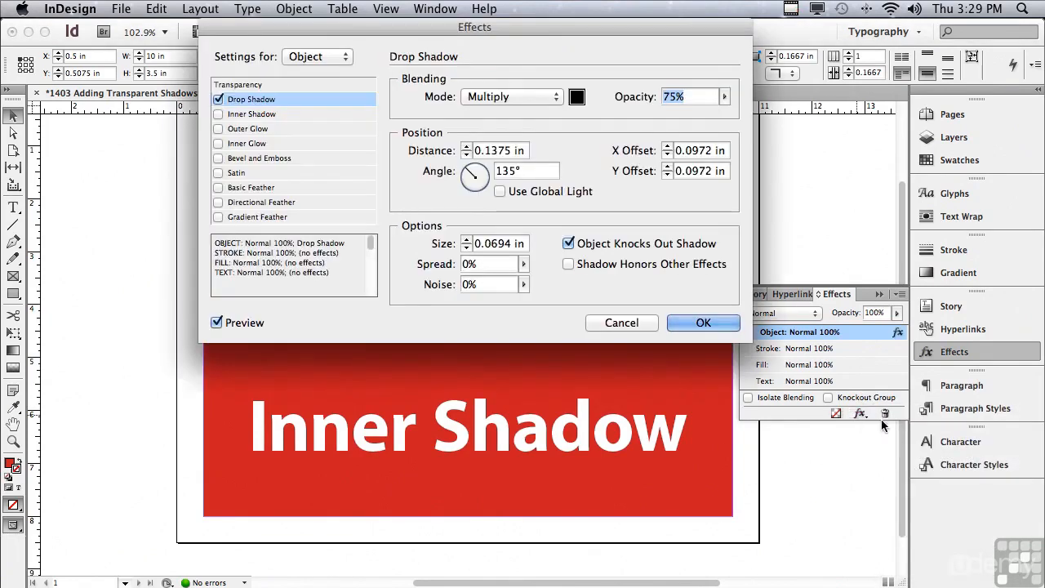
pyautogui.moveTo(327, 25); pyautogui.dragTo(308, 359)
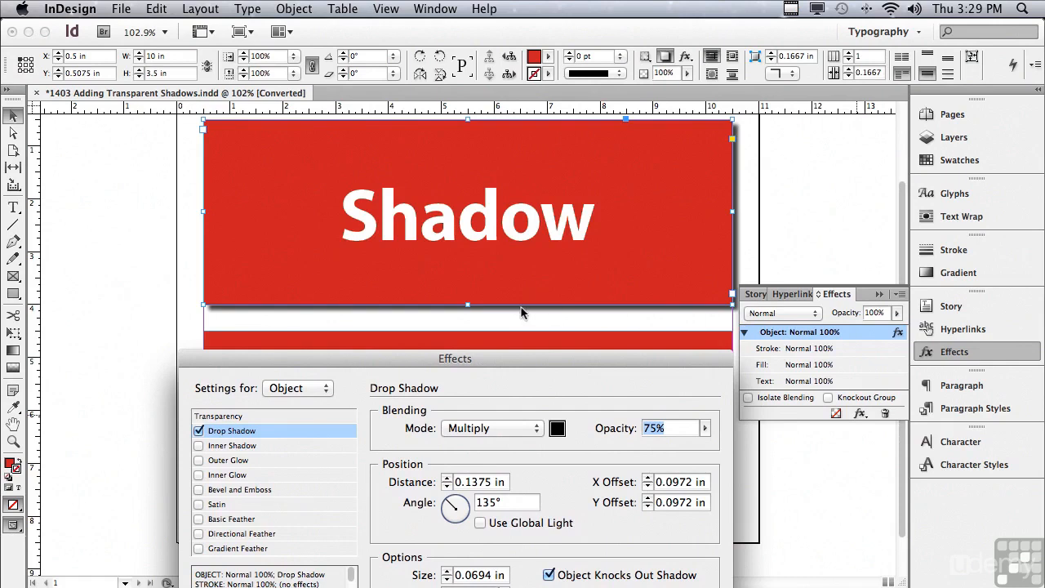
pyautogui.moveTo(517, 351); pyautogui.dragTo(493, 162)
pyautogui.click(564, 467)
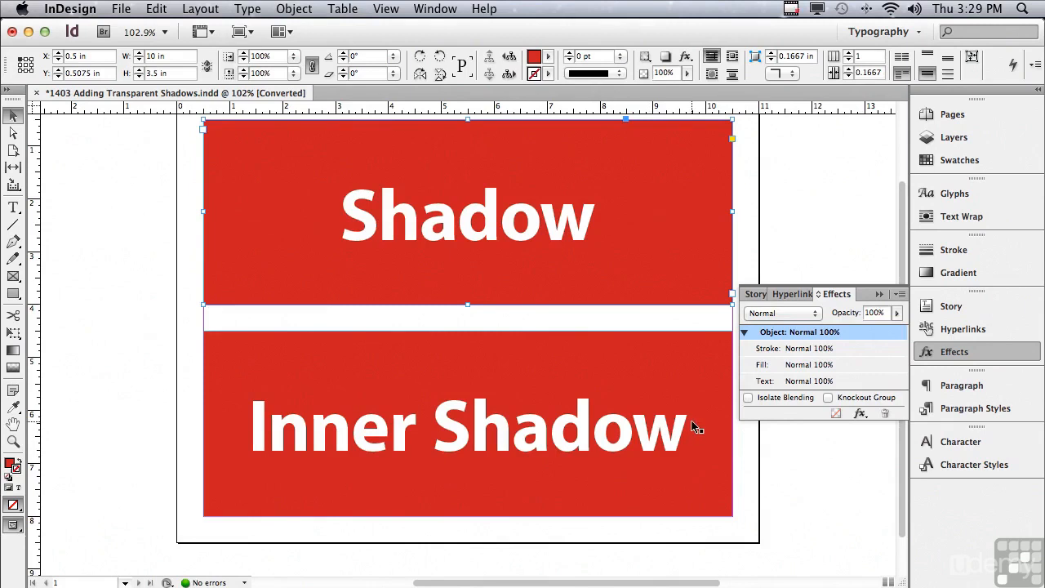
# - Target only the text of the Shadow frame and add a Drop Shadow effect to it
pyautogui.click(766, 381)
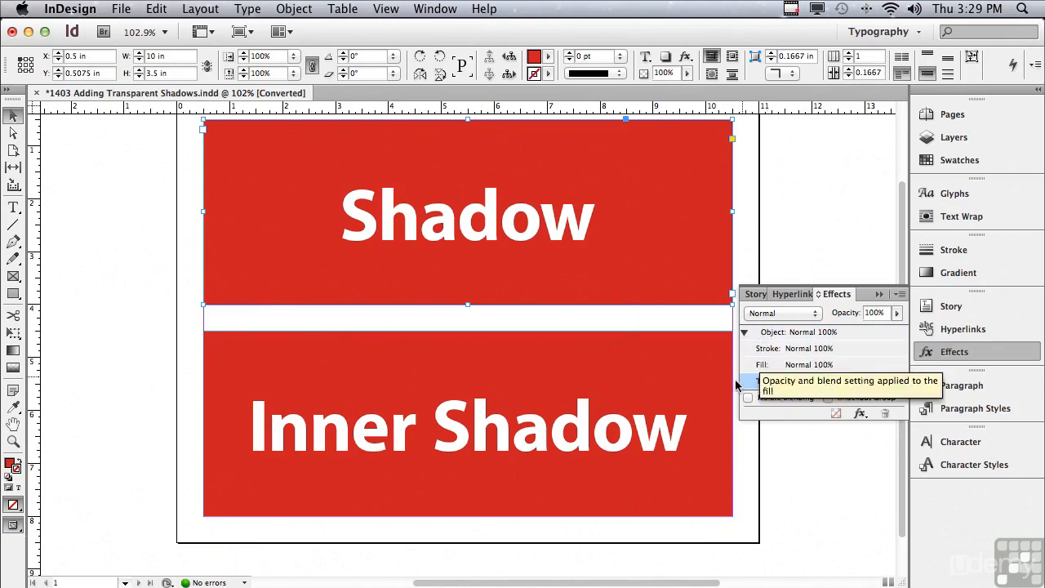
pyautogui.click(767, 351)
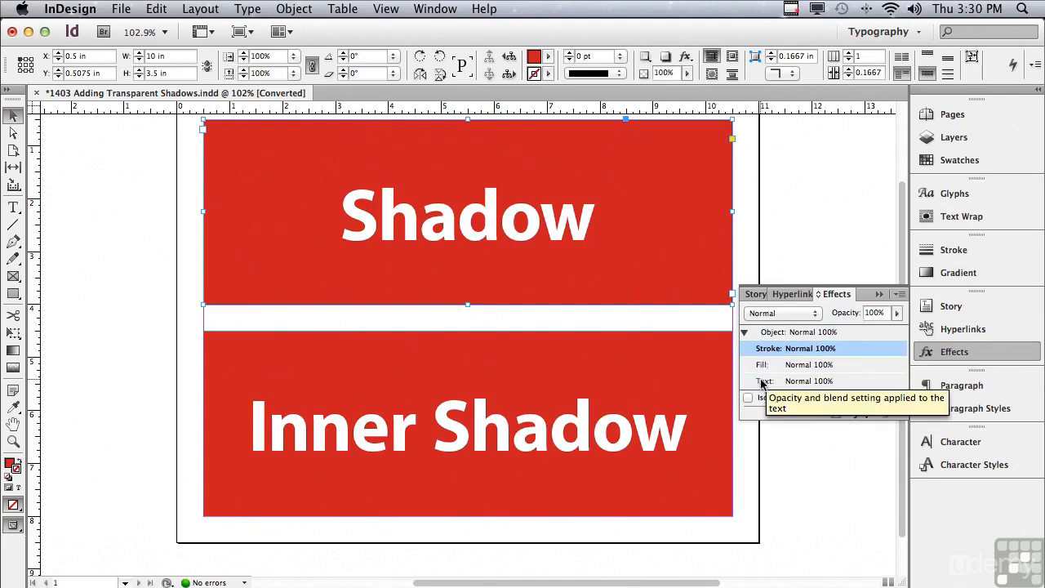
pyautogui.click(761, 366)
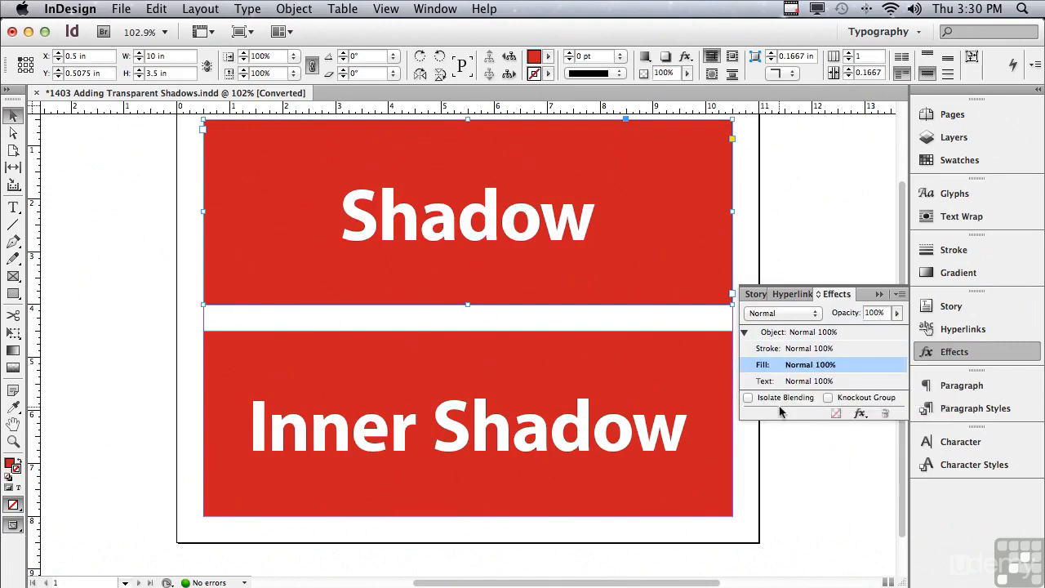
pyautogui.click(759, 381)
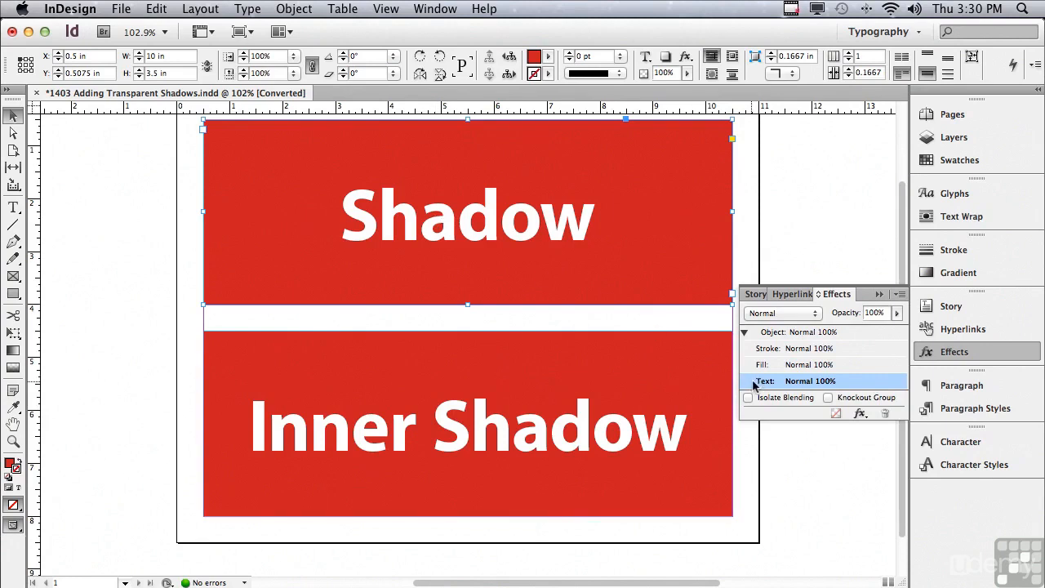
pyautogui.click(860, 414)
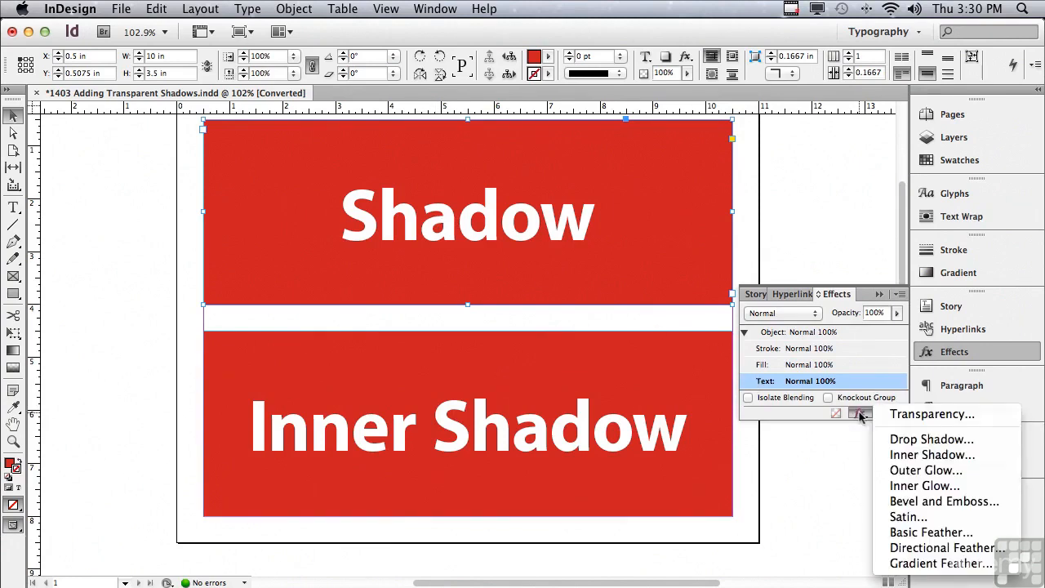
pyautogui.click(909, 441)
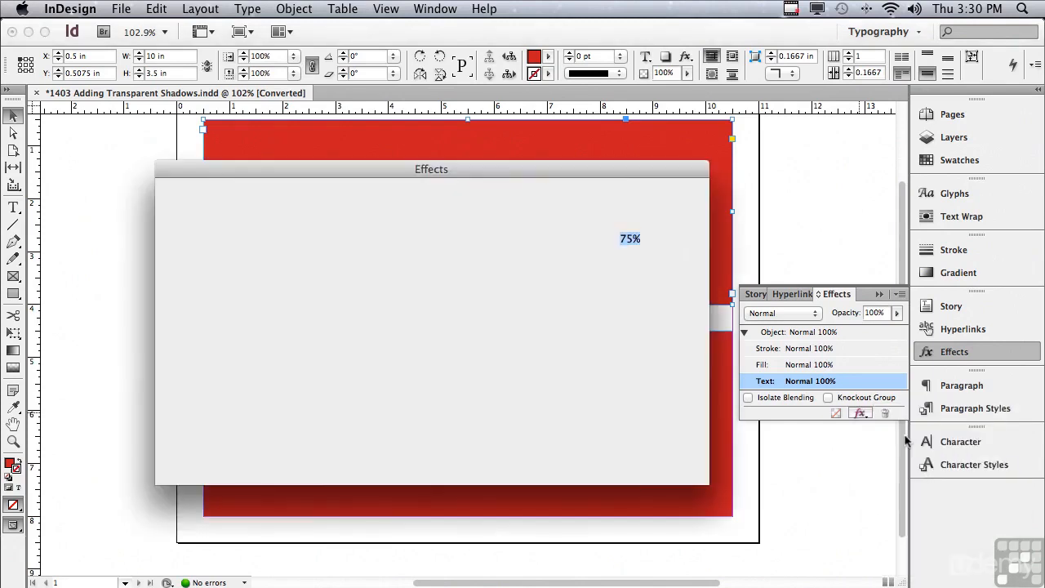
# - Move the effect settings clear of the word Shadow and lower the drop shadow's opacity to 55%
pyautogui.moveTo(355, 172); pyautogui.dragTo(392, 275)
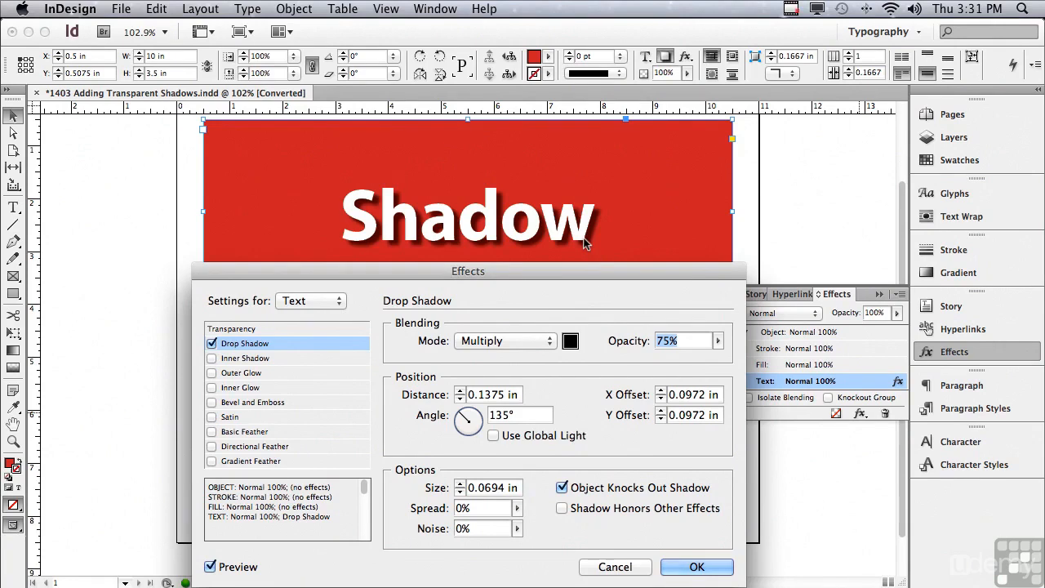
pyautogui.click(718, 343)
pyautogui.moveTo(717, 357); pyautogui.dragTo(699, 358)
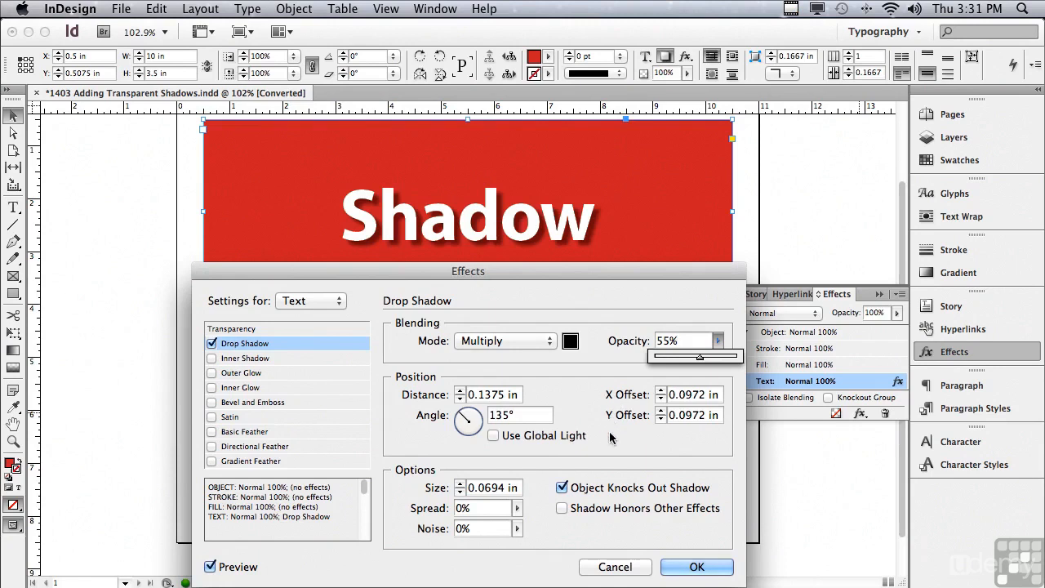
# - Try different X and Y offsets for the text's drop shadow, ending with 0.125 in for both
pyautogui.click(661, 391)
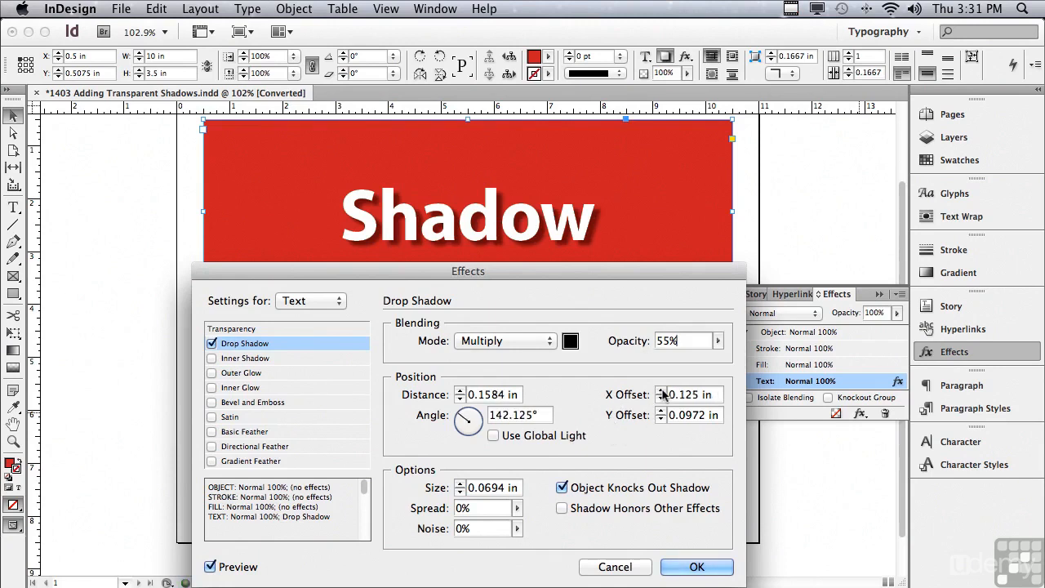
pyautogui.click(662, 392)
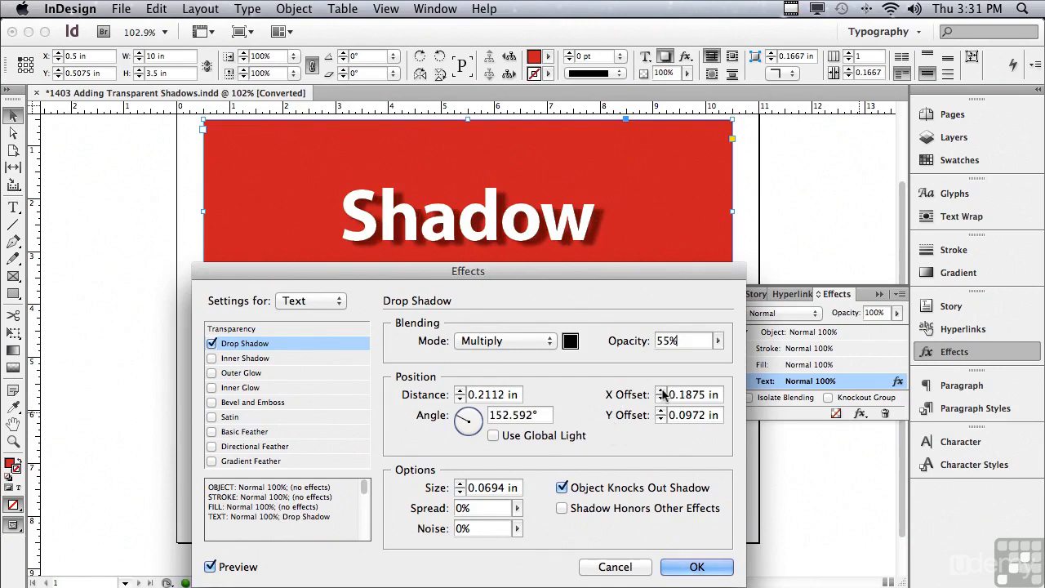
pyautogui.click(661, 399)
pyautogui.click(662, 400)
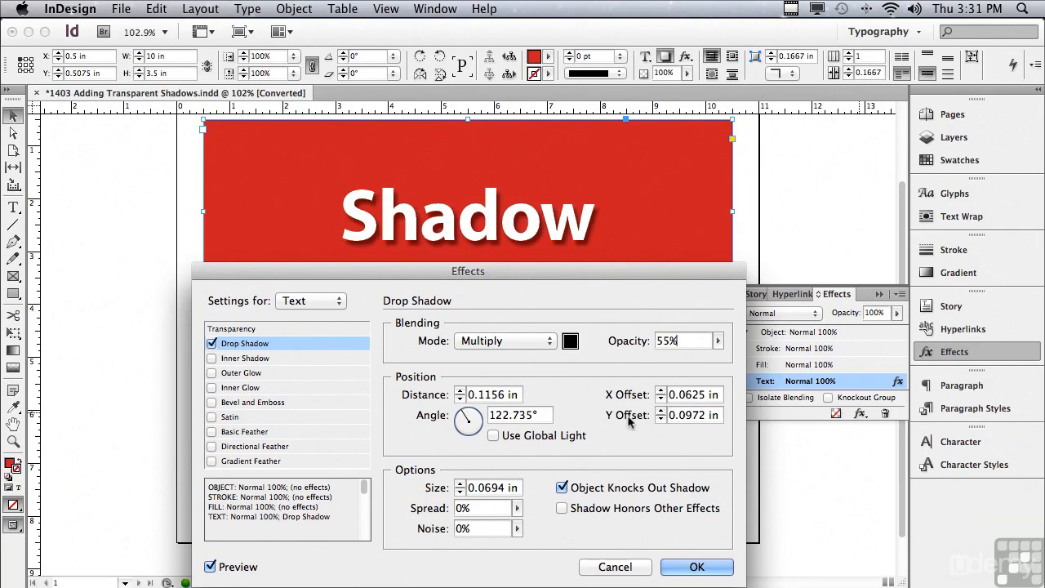
pyautogui.click(660, 411)
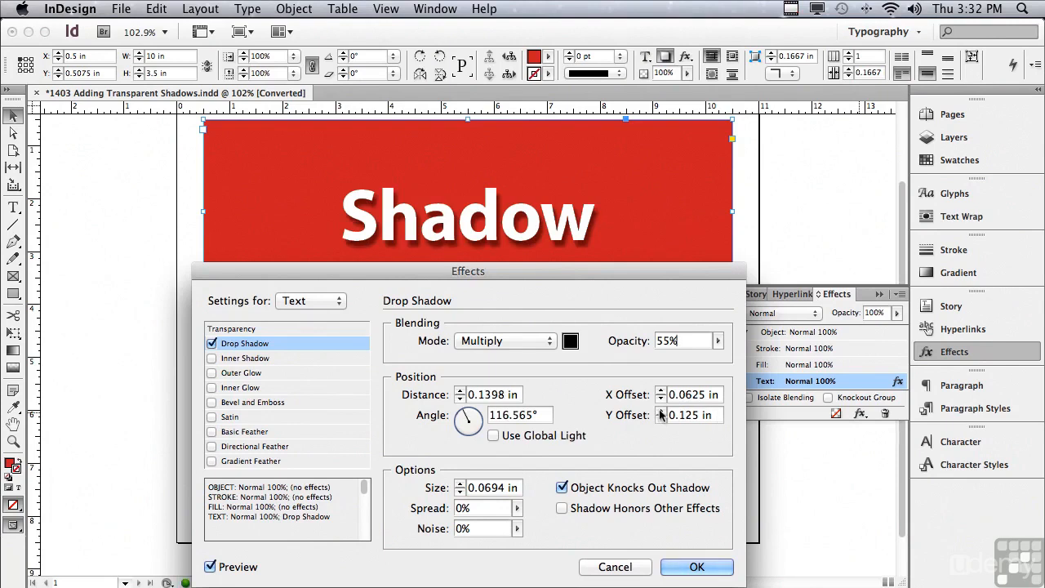
pyautogui.click(661, 419)
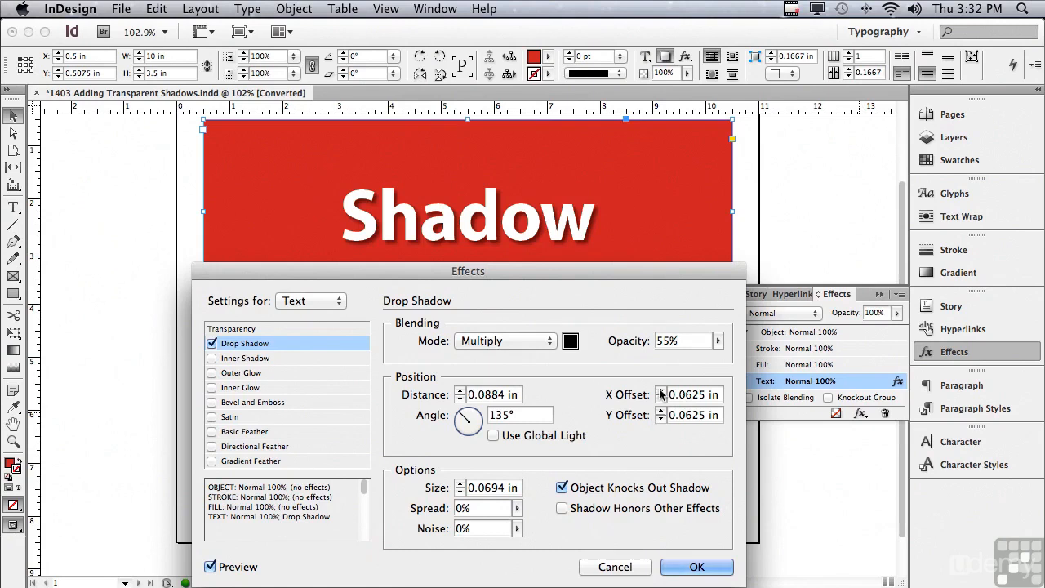
pyautogui.click(660, 391)
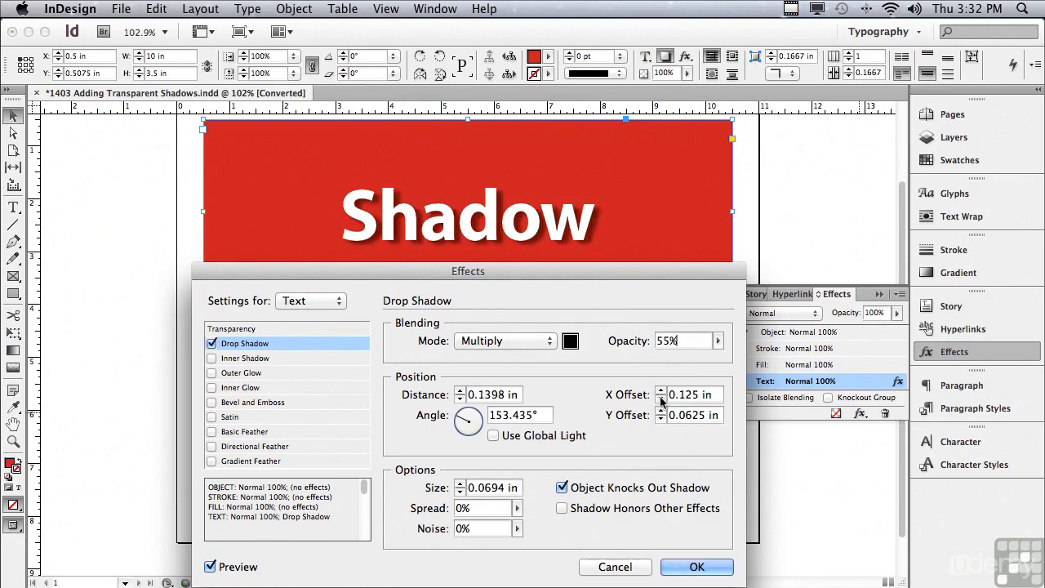
pyautogui.click(661, 411)
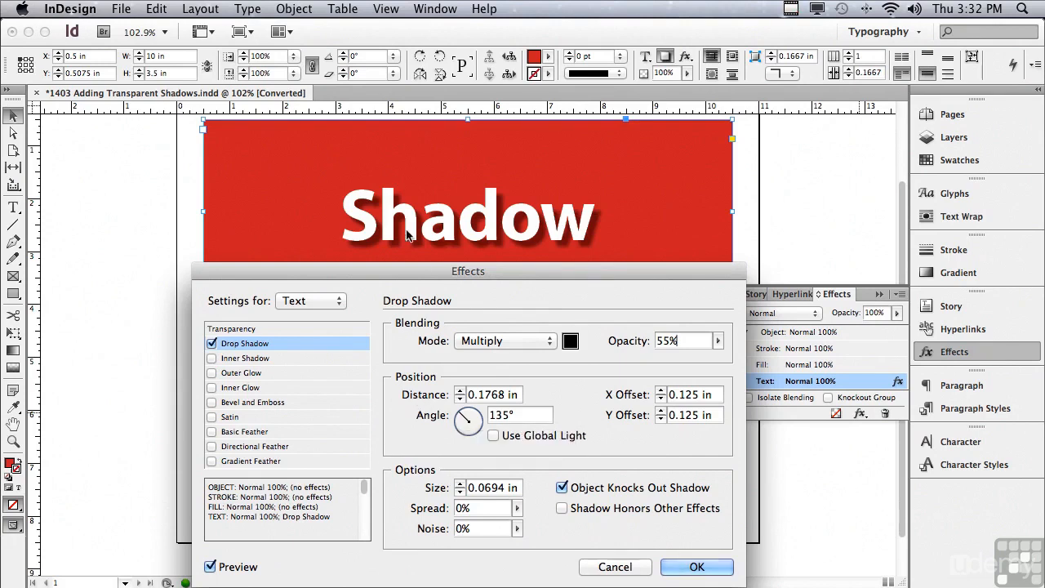
# - Try larger distances for the text's drop shadow, then set the distance to 0.1875 in
pyautogui.click(460, 391)
pyautogui.click(459, 391)
pyautogui.click(460, 391)
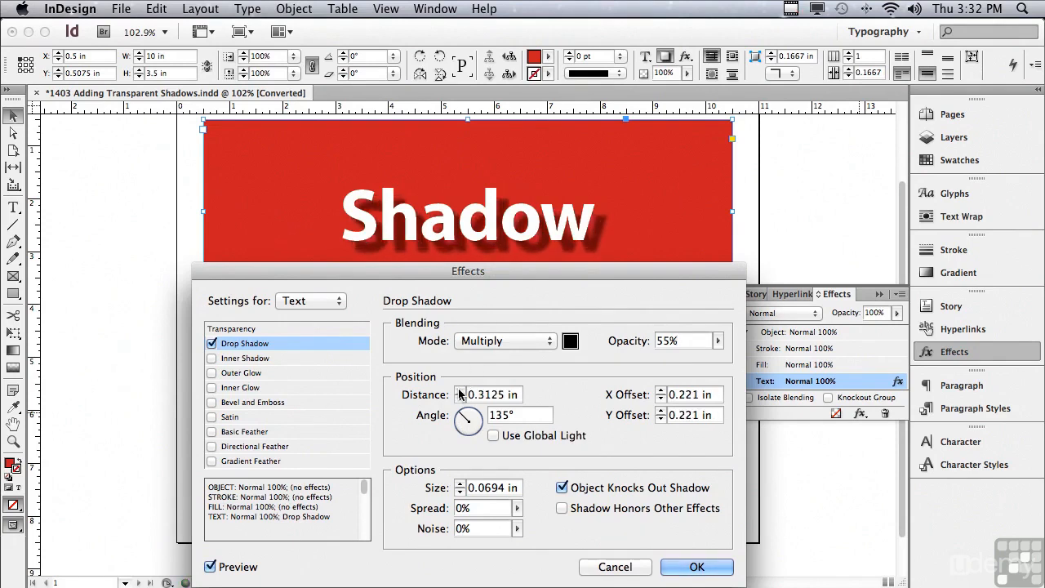
pyautogui.click(460, 390)
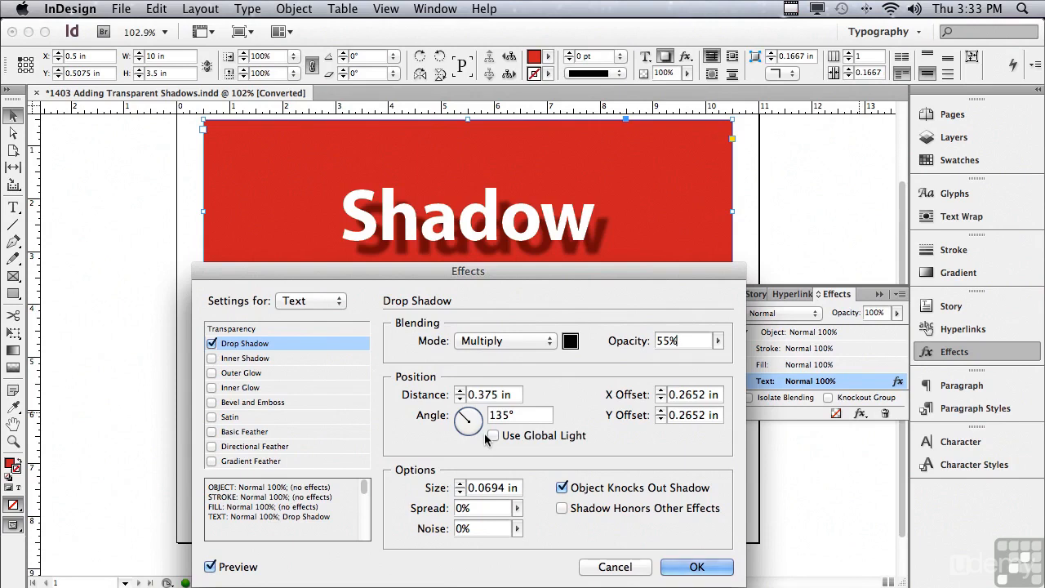
pyautogui.click(459, 399)
pyautogui.click(461, 399)
pyautogui.click(461, 398)
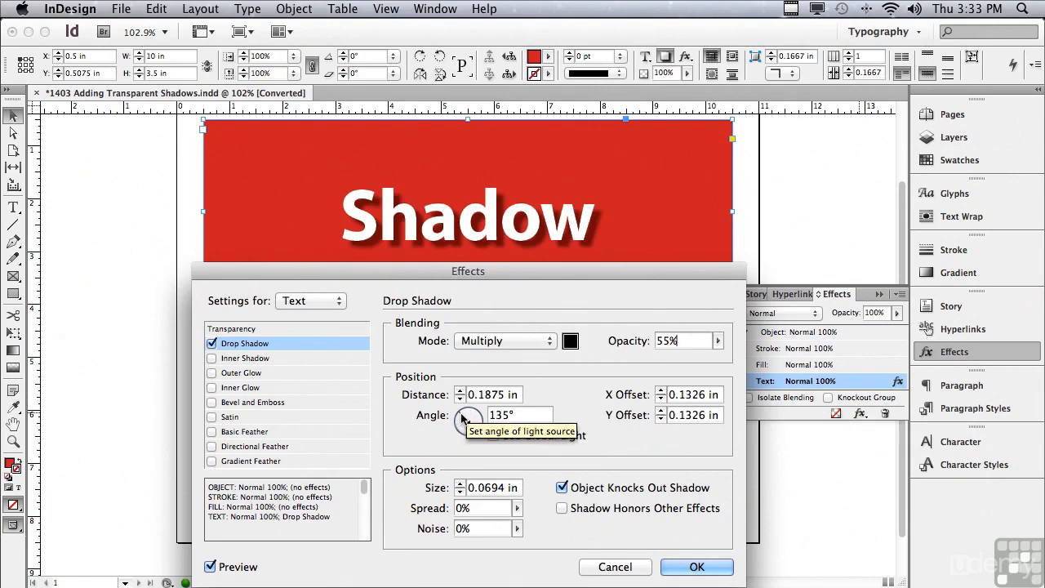
# - Set the drop shadow's light angle to 145°, and switch Use Global Light on and back off
pyautogui.moveTo(461, 419)
pyautogui.mouseDown()
pyautogui.moveTo(461, 432)
pyautogui.moveTo(482, 435)
pyautogui.moveTo(478, 411)
pyautogui.moveTo(459, 413)
pyautogui.mouseUp()
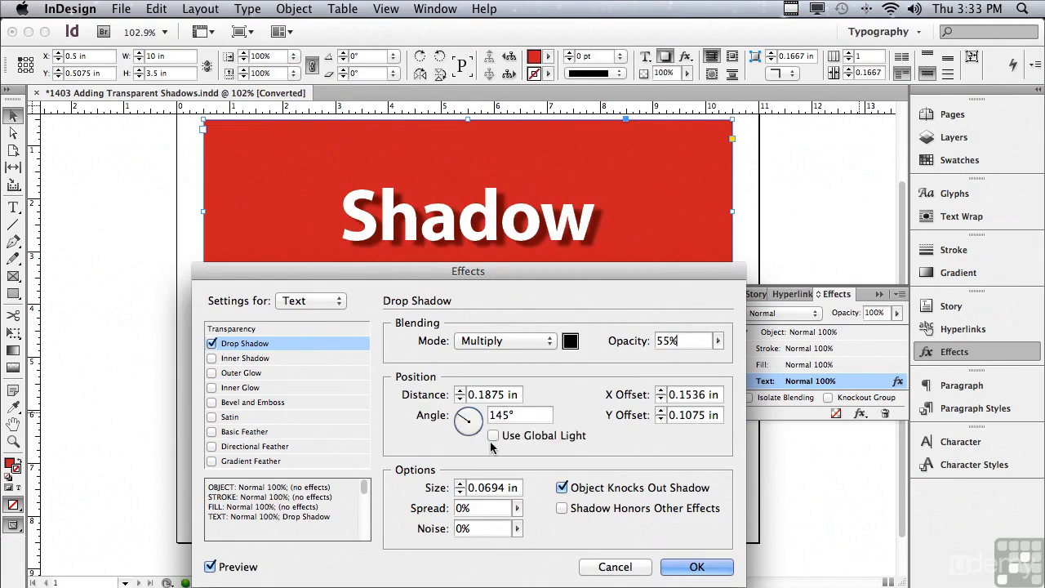
pyautogui.click(494, 435)
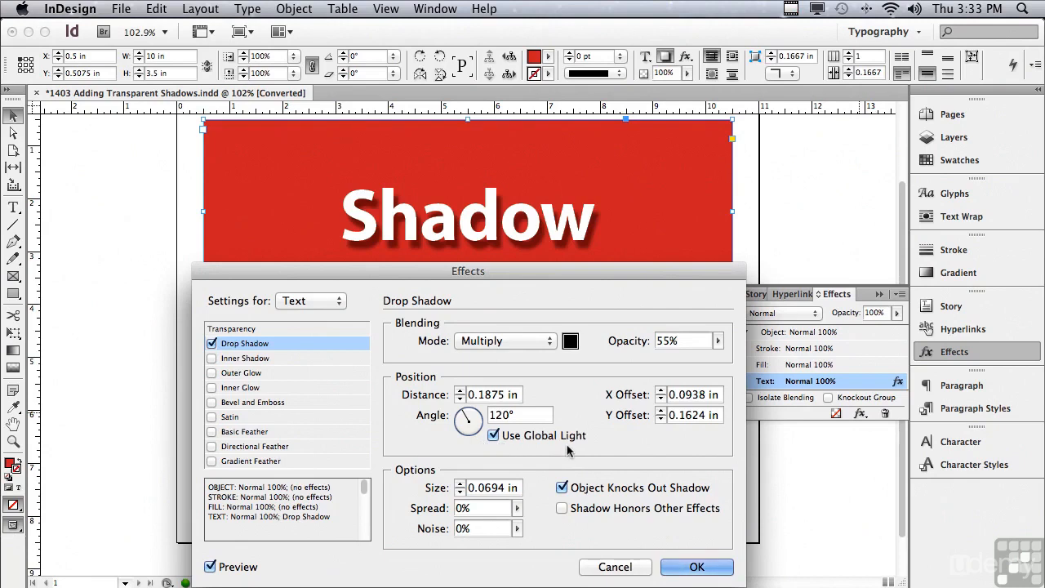
pyautogui.click(495, 436)
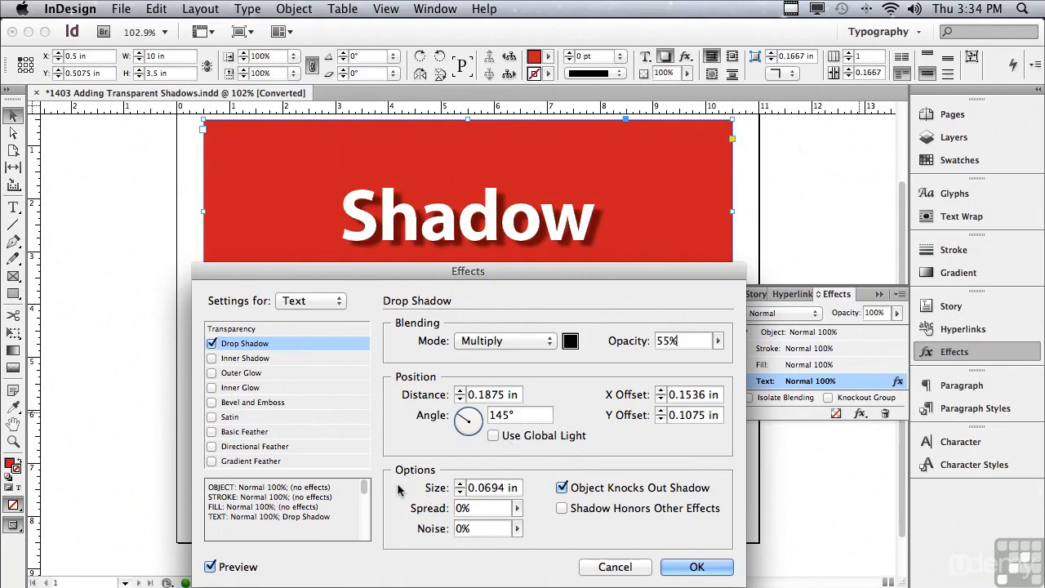
# - Try softer blur sizes for the drop shadow up to 0.3125 in, then set the size to 0.125 in
pyautogui.click(460, 484)
pyautogui.click(460, 483)
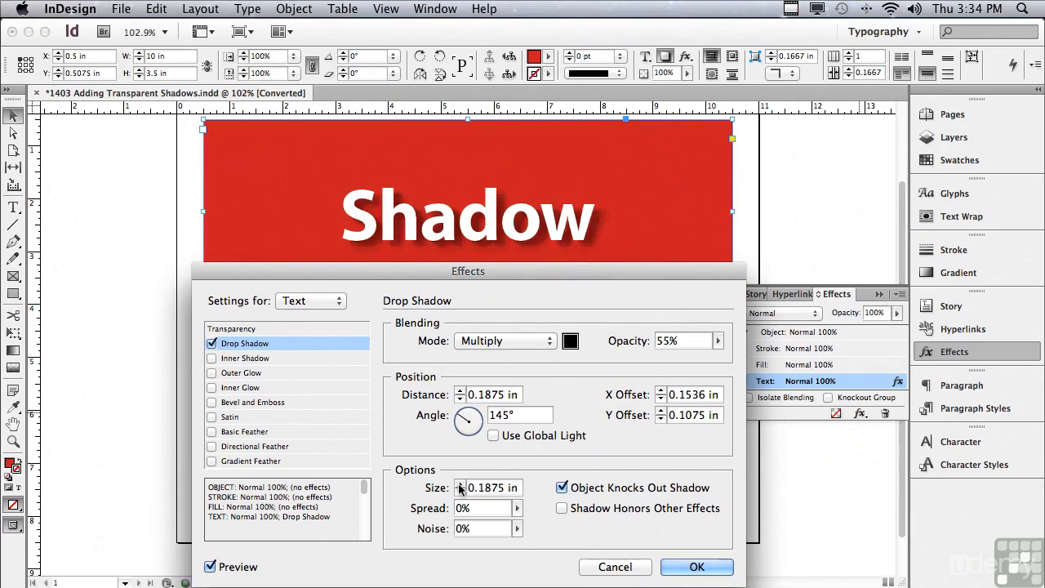
pyautogui.click(460, 483)
pyautogui.click(460, 484)
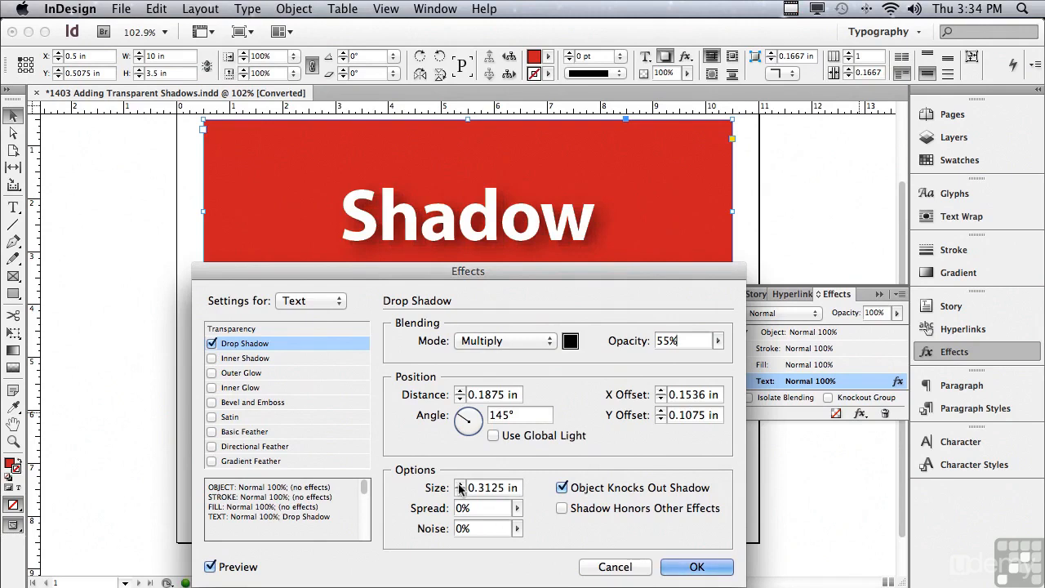
pyautogui.click(460, 492)
pyautogui.click(460, 492)
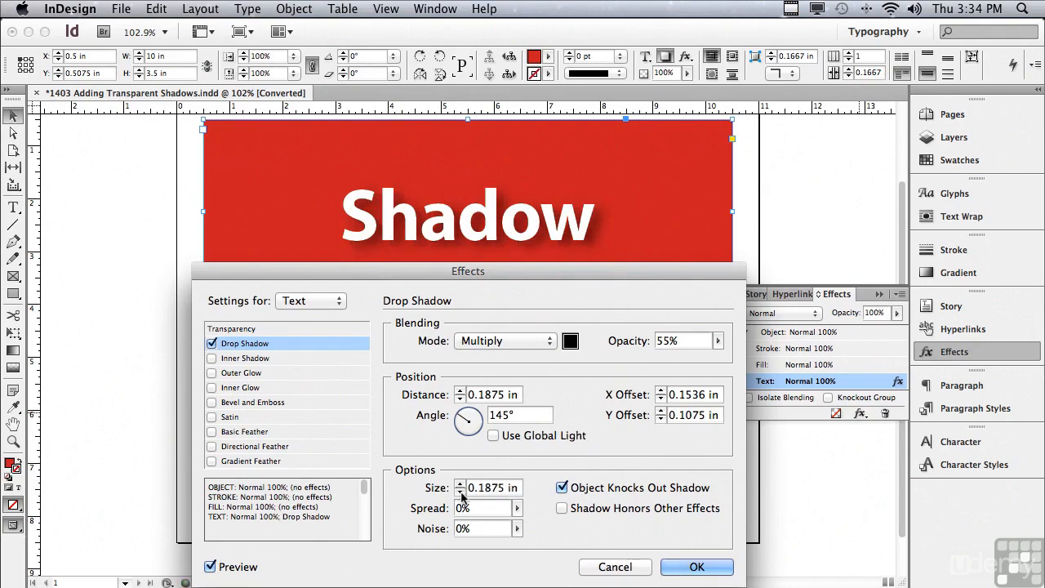
pyautogui.click(460, 492)
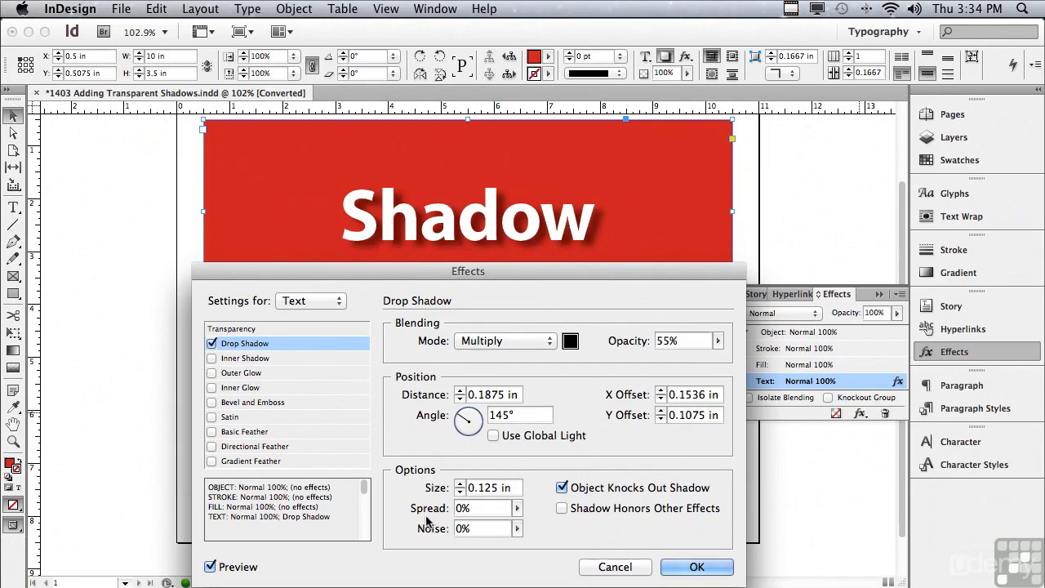
# - Raise the drop shadow's spread to 44%
pyautogui.click(517, 509)
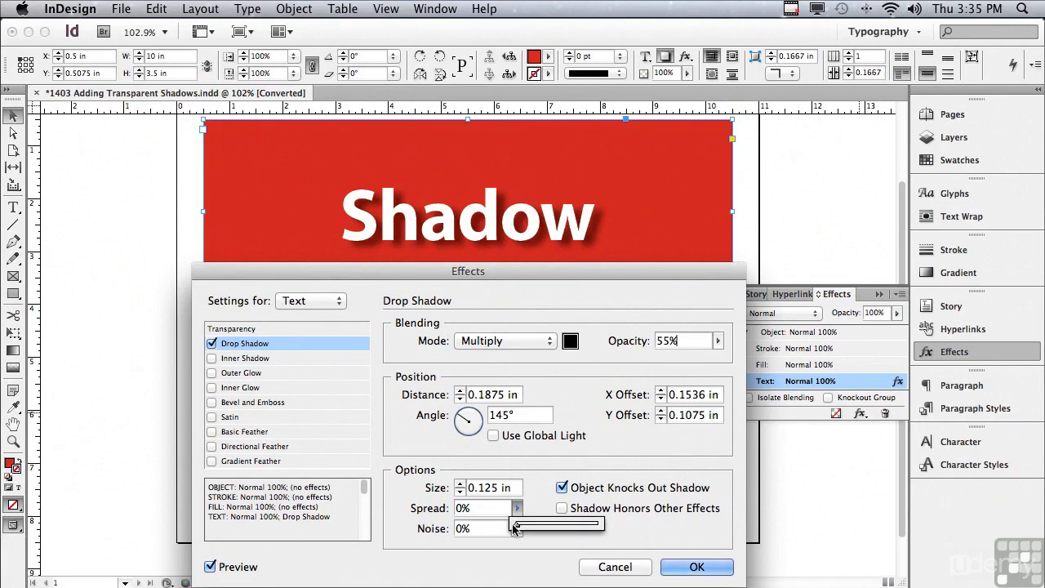
pyautogui.moveTo(517, 529); pyautogui.dragTo(552, 526)
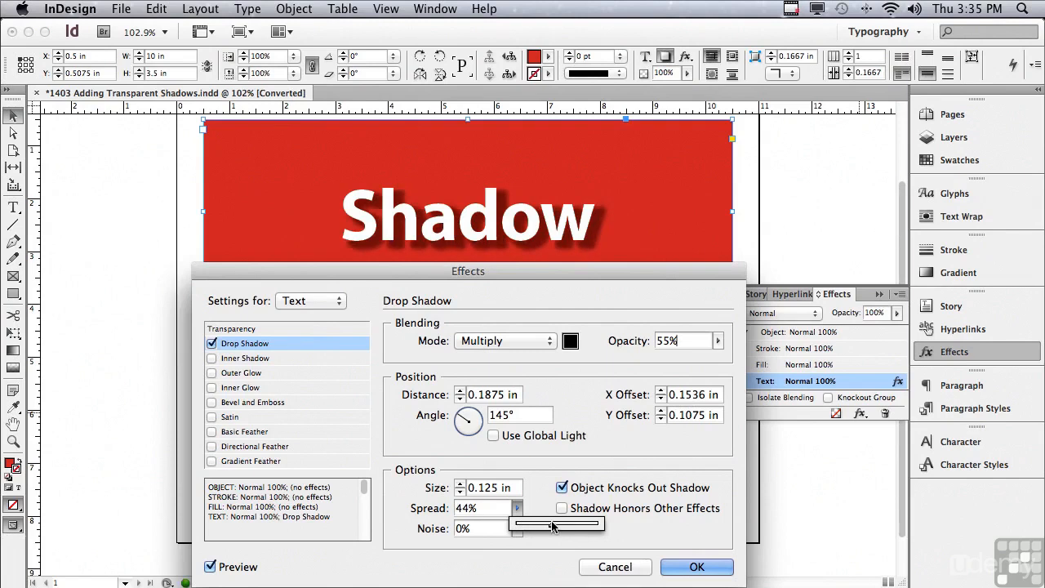
# - Set the text drop shadow's spread to 0% and noise to 5%, and apply the effect
pyautogui.moveTo(552, 527); pyautogui.dragTo(480, 560)
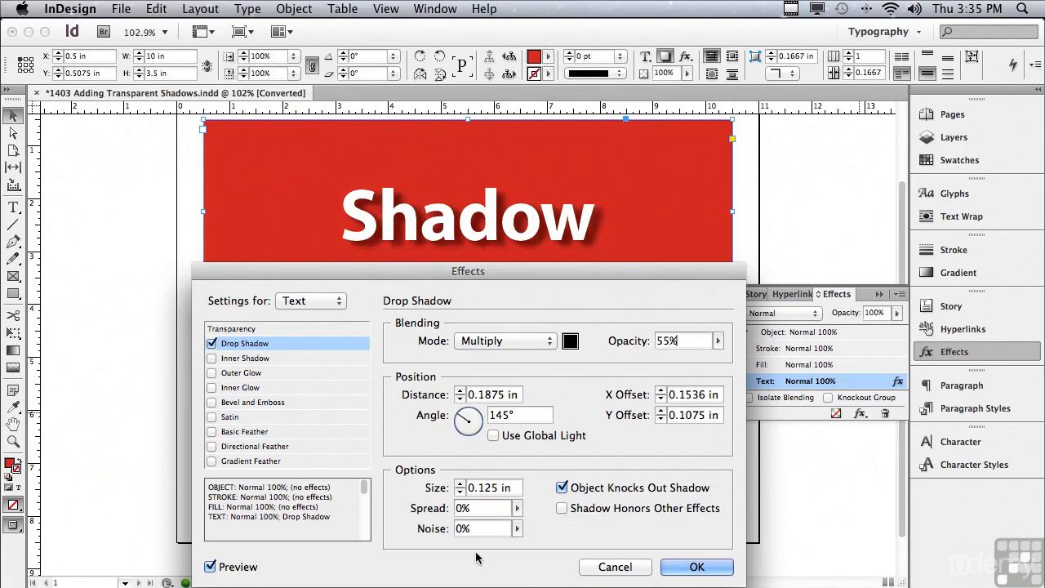
pyautogui.click(517, 529)
pyautogui.moveTo(517, 532); pyautogui.dragTo(521, 551)
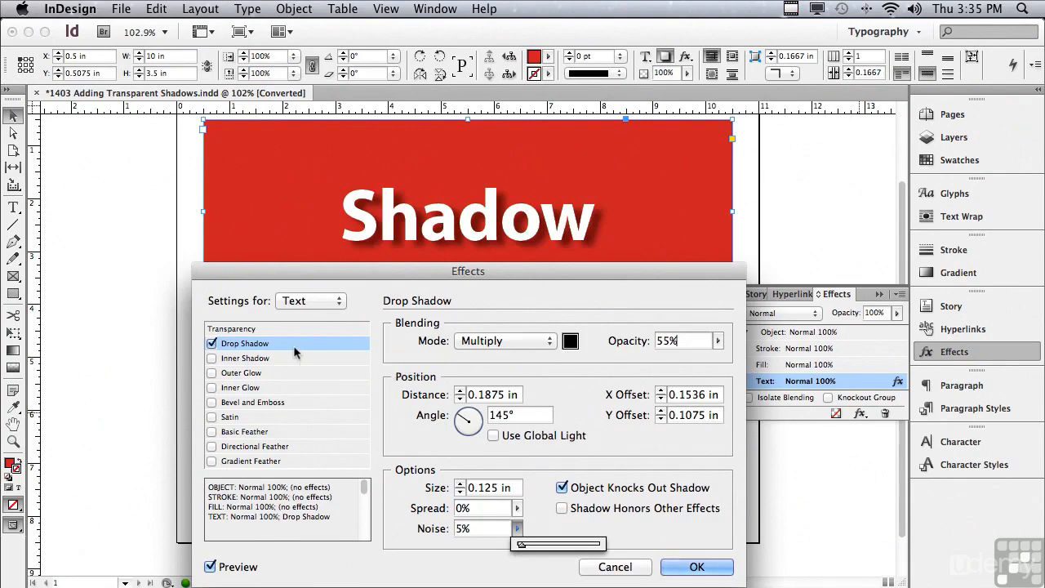
pyautogui.click(676, 563)
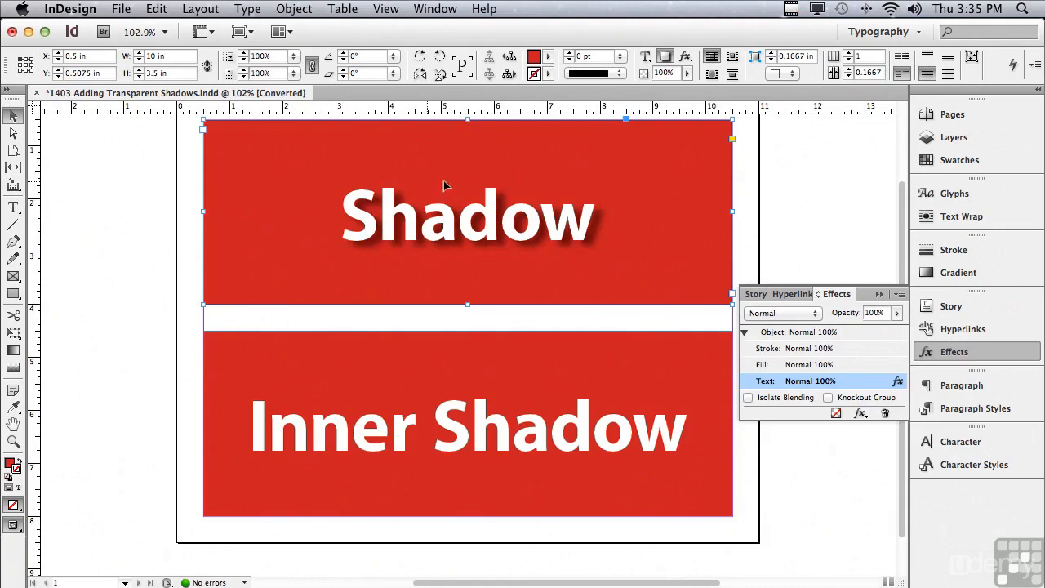
# - Switch the Shadow text's drop shadow off and back on to compare
pyautogui.click(665, 58)
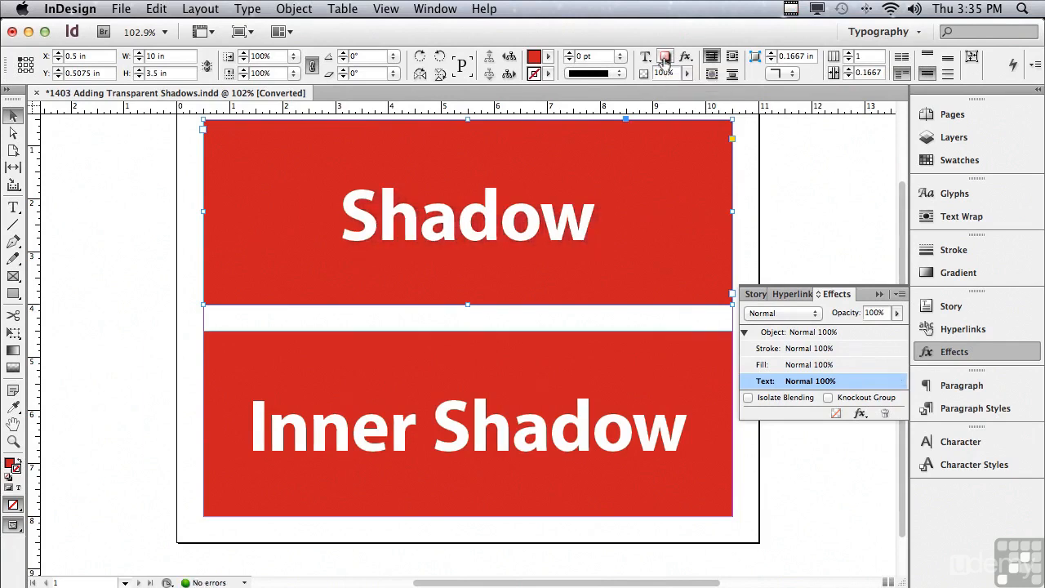
pyautogui.click(665, 59)
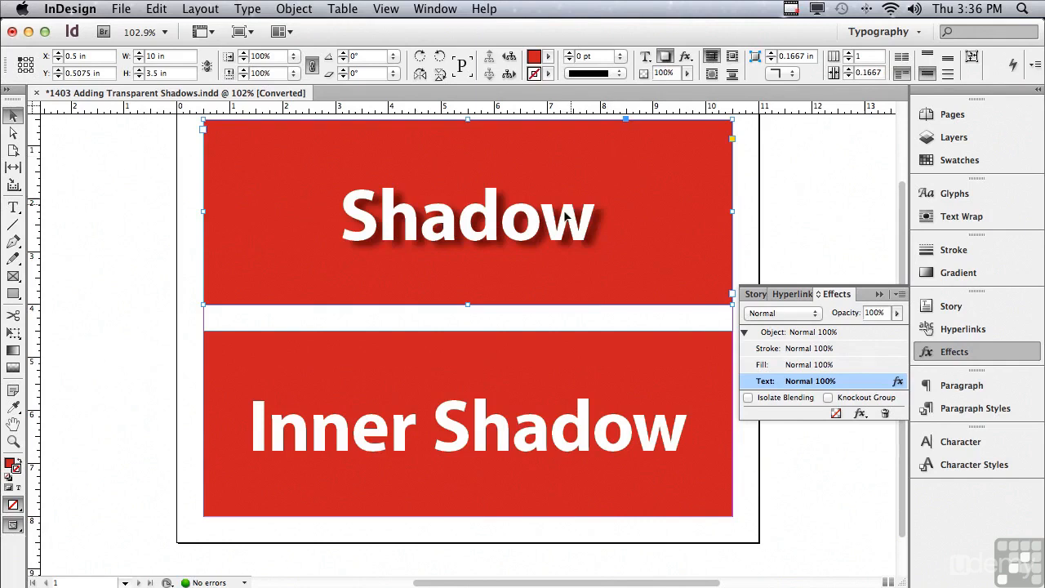
# - Add an inner shadow to the whole Inner Shadow text frame at object level, with its opacity at 60%
pyautogui.click(418, 364)
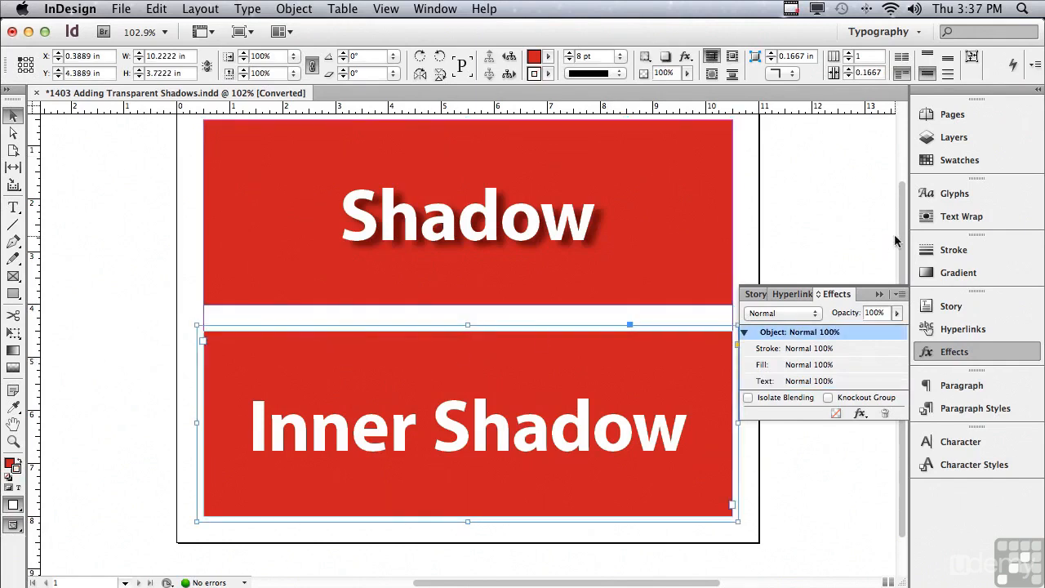
pyautogui.scroll(3, 894, 208)
pyautogui.scroll(3, 893, 205)
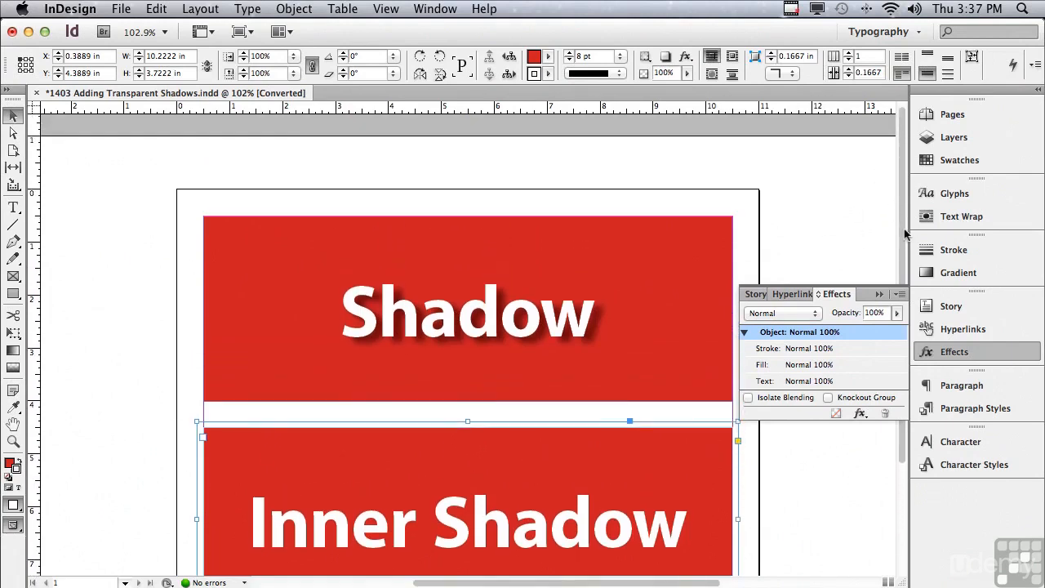
pyautogui.scroll(-3, 905, 236)
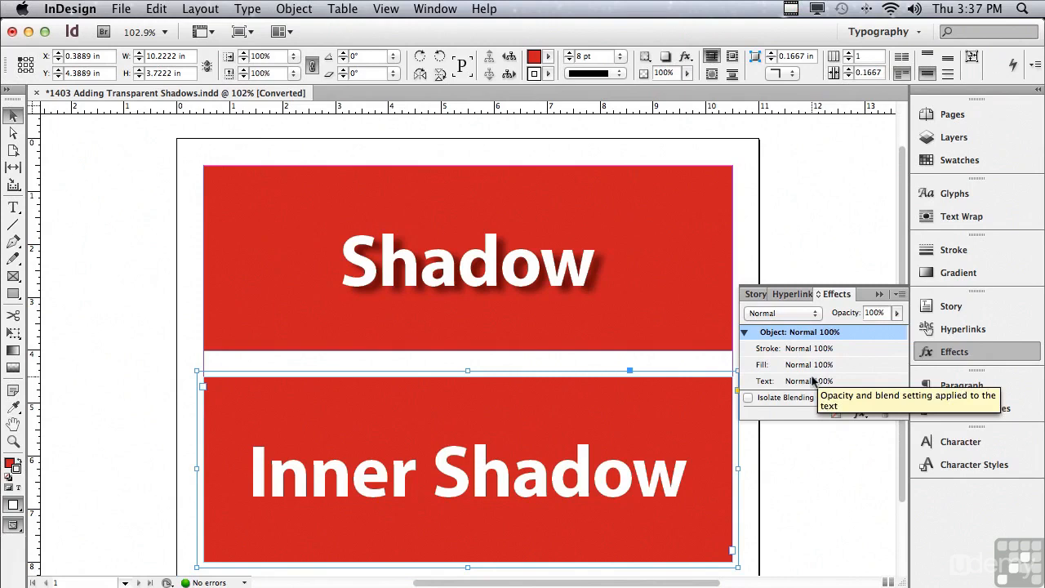
pyautogui.click(862, 414)
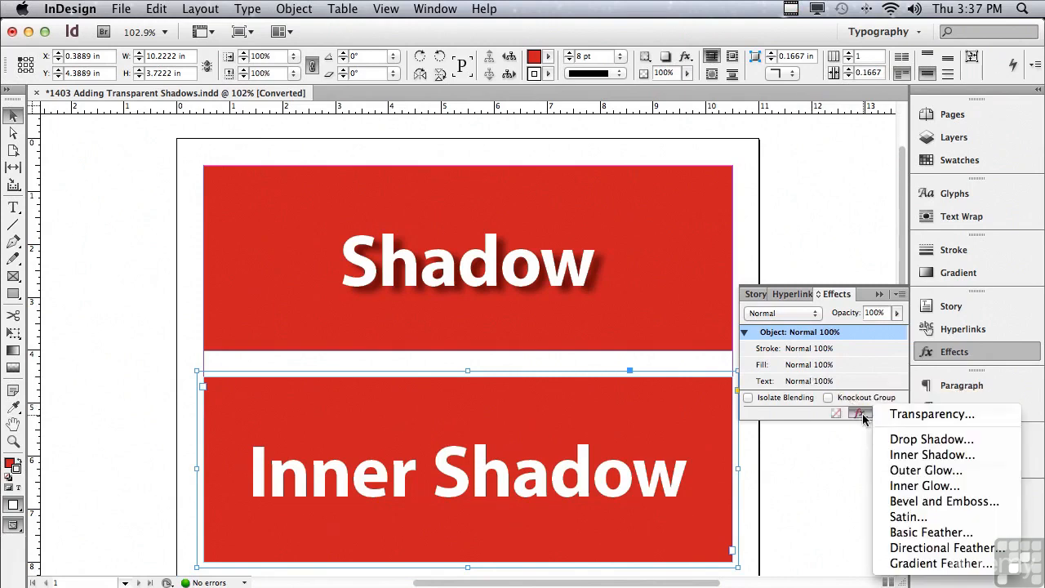
pyautogui.click(927, 455)
pyautogui.moveTo(376, 274); pyautogui.dragTo(378, 25)
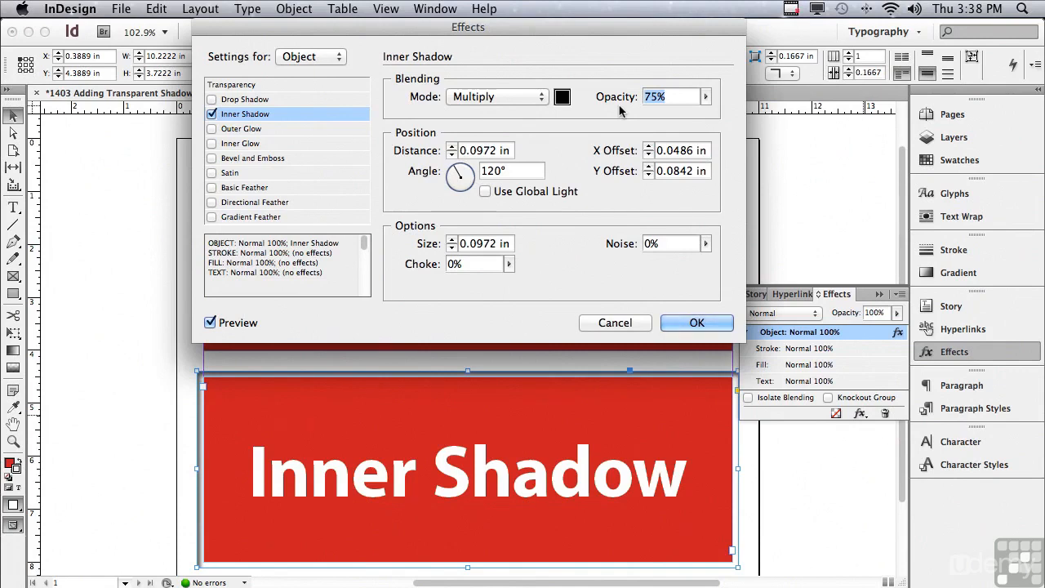
pyautogui.click(706, 98)
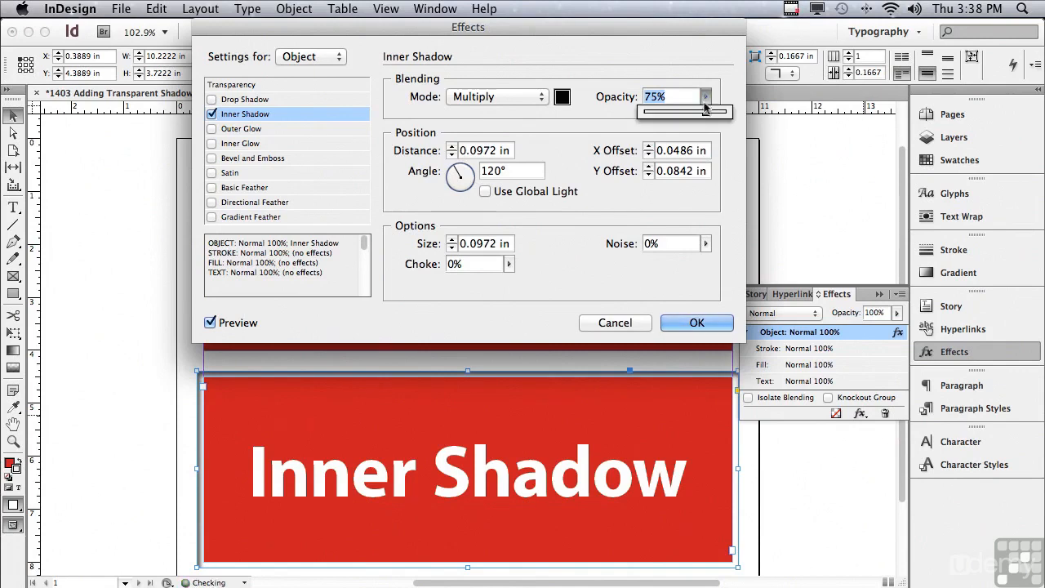
pyautogui.moveTo(697, 115); pyautogui.dragTo(686, 115)
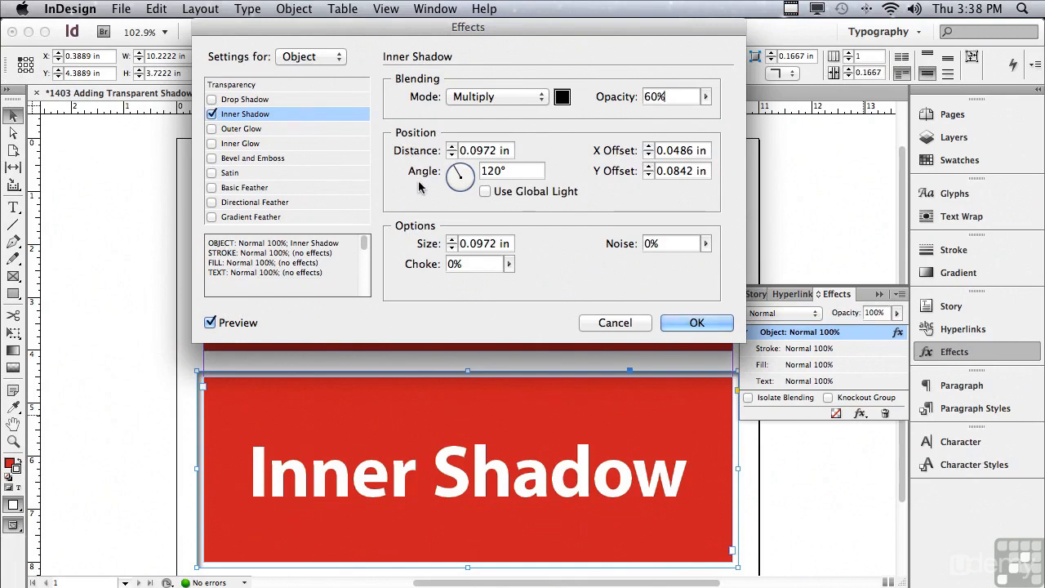
# - Set the frame's inner shadow to a 135° light angle and a distance of 0.3125 in
pyautogui.moveTo(457, 172); pyautogui.dragTo(451, 170)
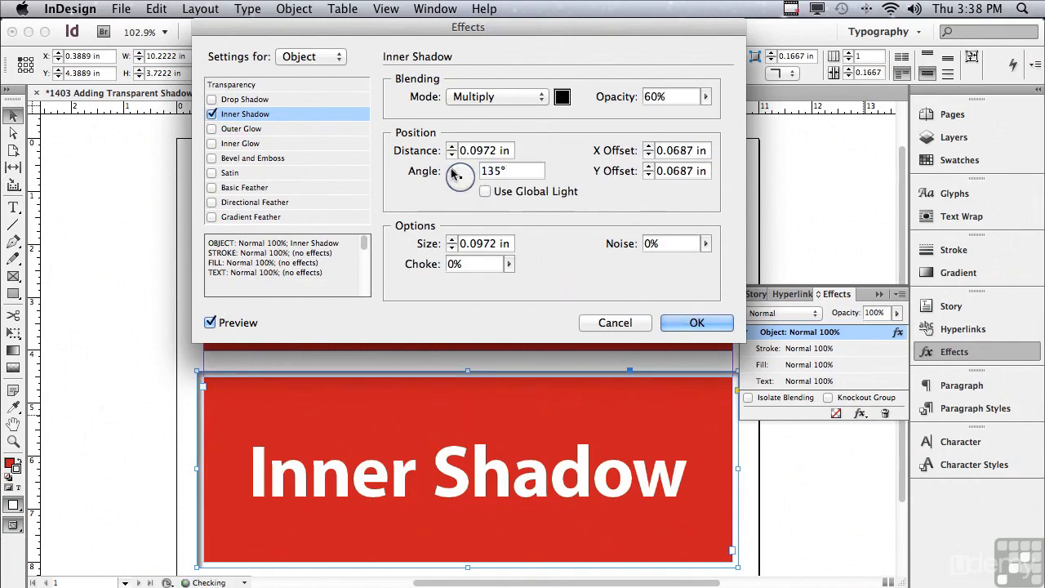
pyautogui.click(451, 147)
pyautogui.click(452, 147)
pyautogui.click(451, 147)
pyautogui.click(452, 147)
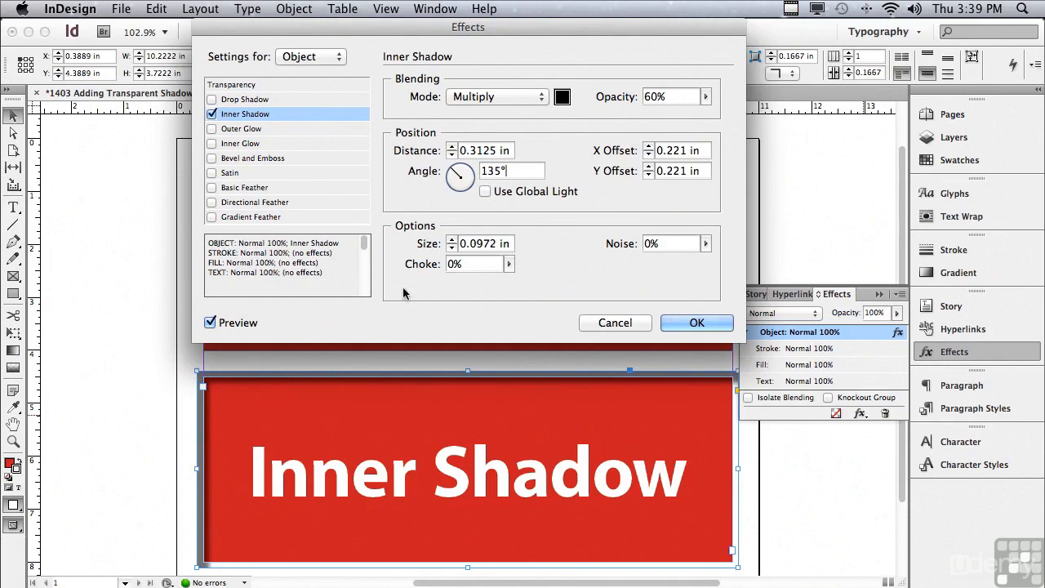
# - Increase the frame's inner shadow size to 0.4375 in and set its noise to 6%
pyautogui.click(451, 240)
pyautogui.click(452, 240)
pyautogui.click(452, 239)
pyautogui.click(451, 239)
pyautogui.click(451, 239)
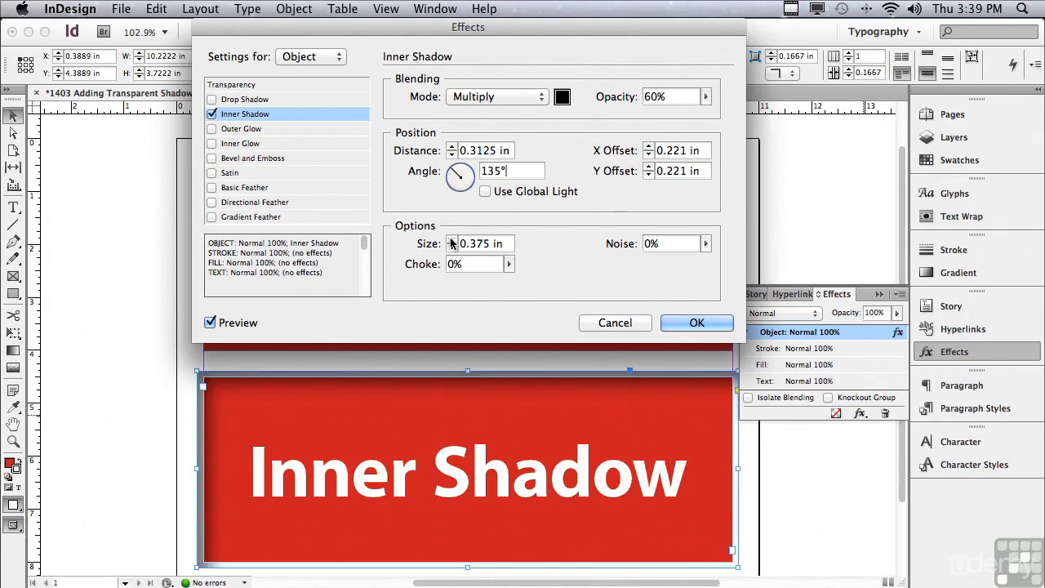
pyautogui.click(452, 239)
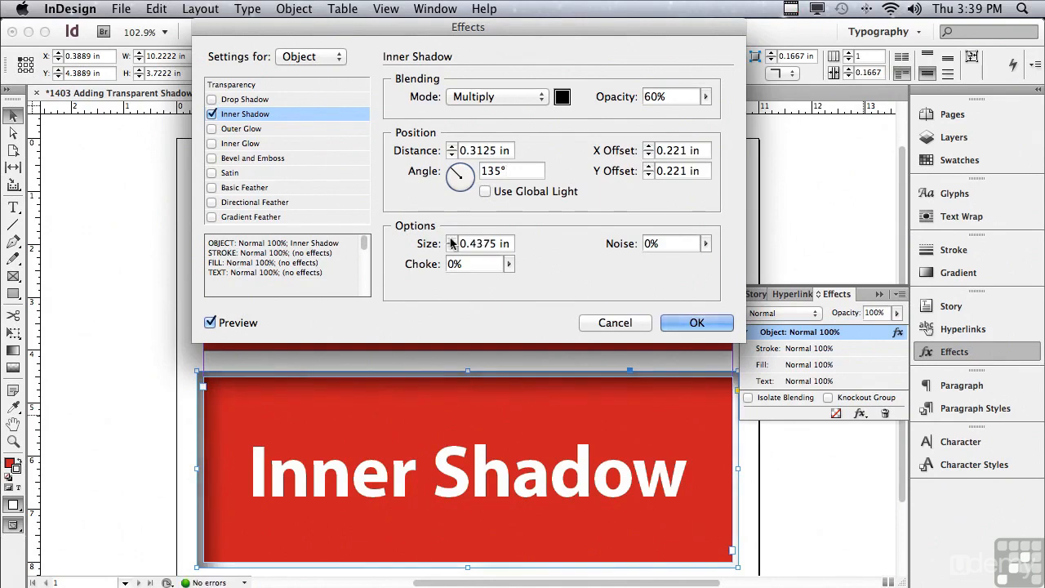
pyautogui.click(707, 244)
pyautogui.moveTo(710, 262); pyautogui.dragTo(716, 261)
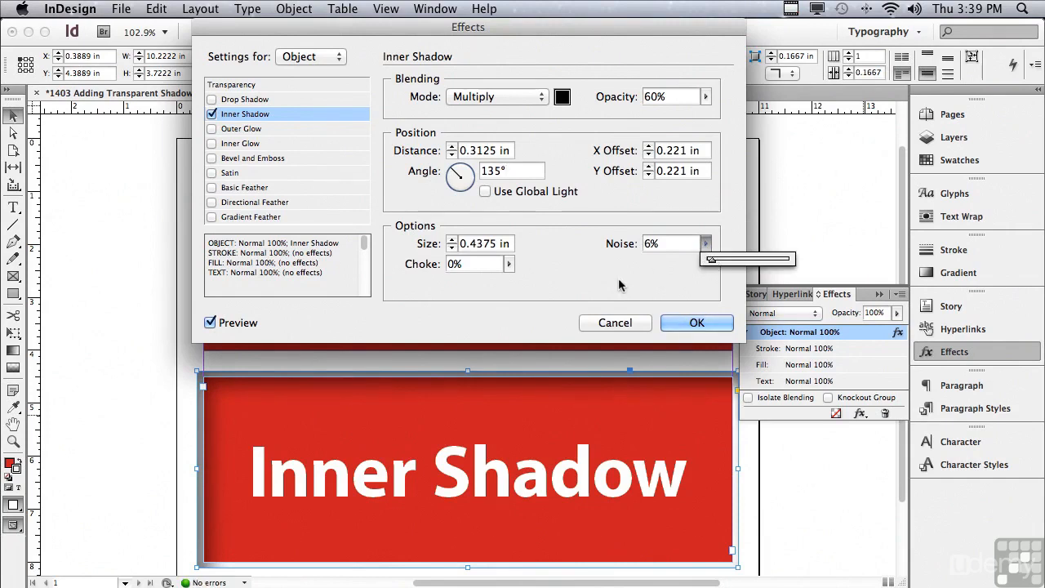
# - Leave the inner shadow's choke at 0%, lower its opacity to 50%, and apply the effect to the frame
pyautogui.click(509, 263)
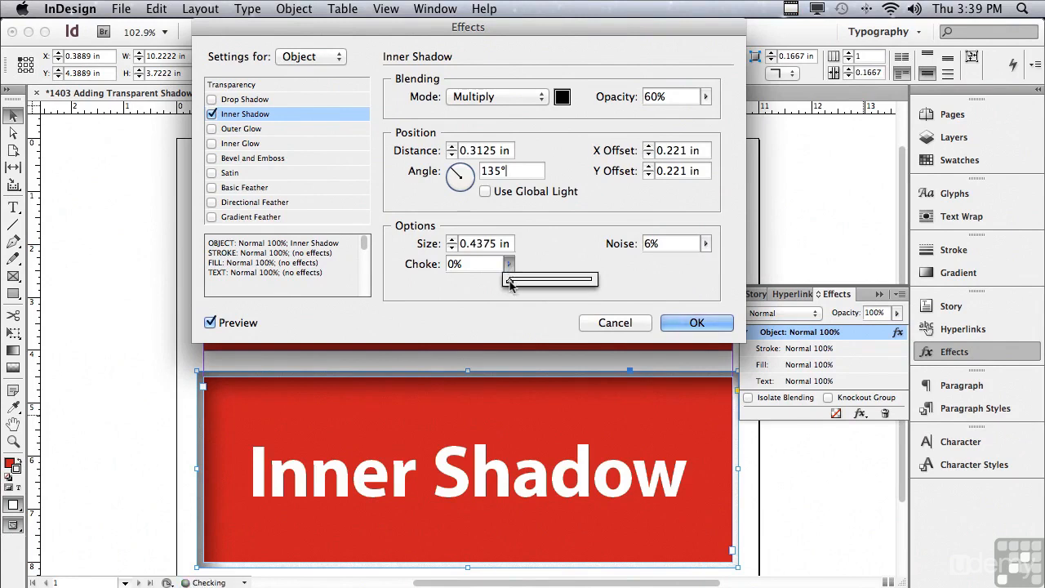
pyautogui.moveTo(512, 282); pyautogui.dragTo(506, 288)
pyautogui.click(706, 96)
pyautogui.moveTo(705, 114); pyautogui.dragTo(695, 118)
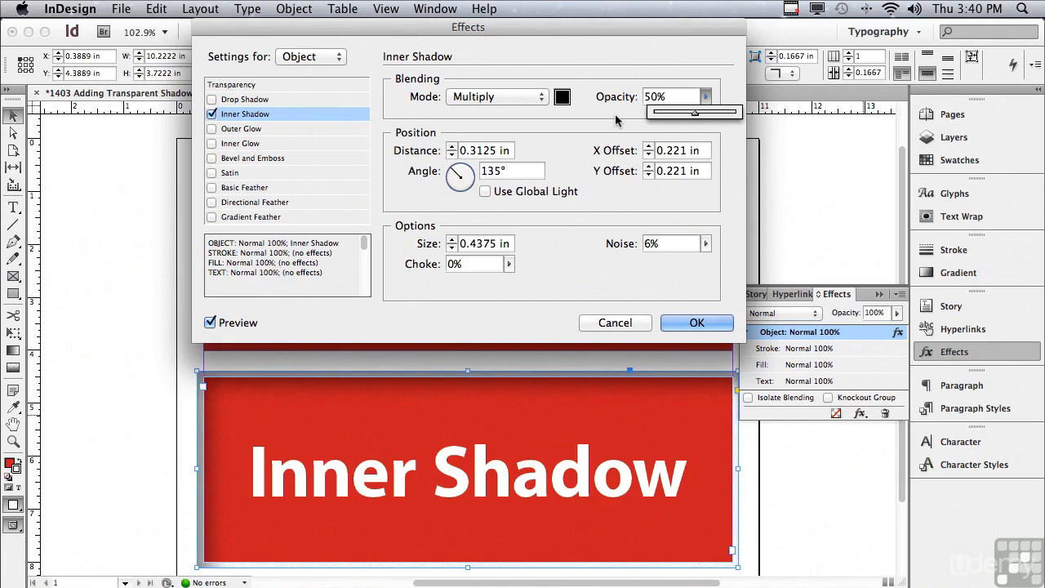
pyautogui.click(700, 323)
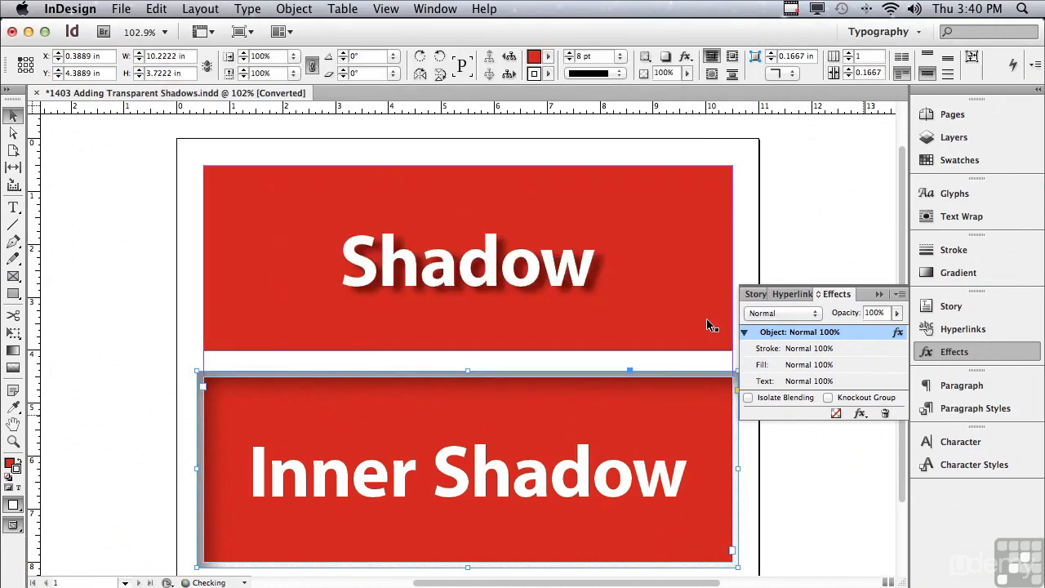
# - Deselect the frame and show the page in Preview mode without frame edges
pyautogui.click(682, 152)
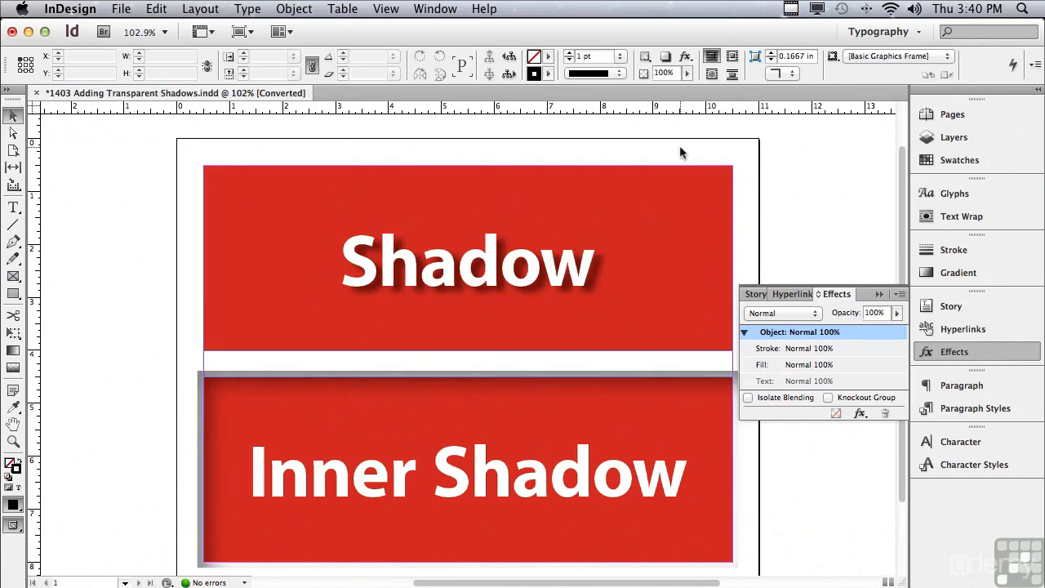
pyautogui.press('w')
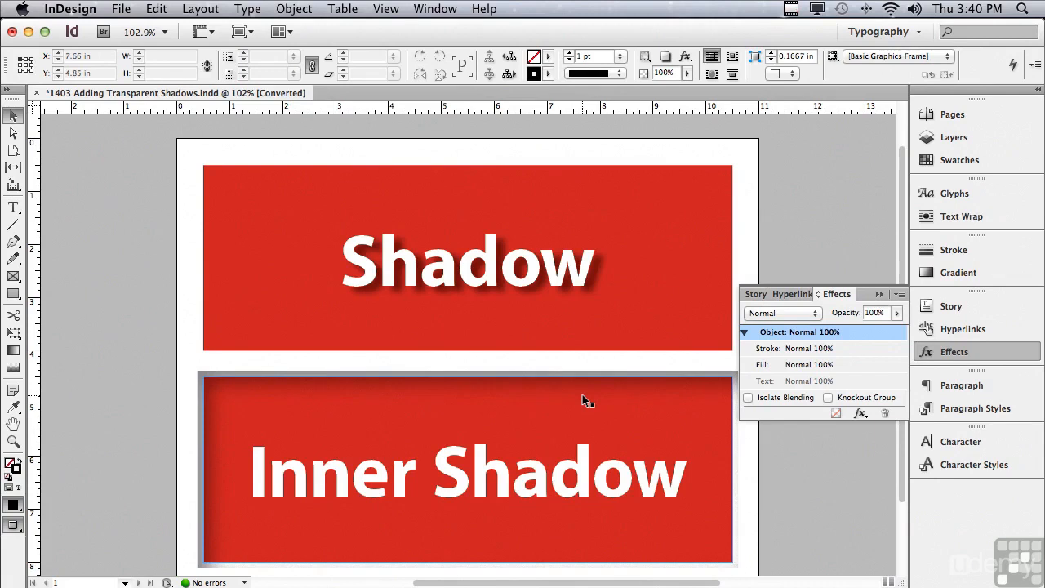
# - Add an inner shadow to only the text of the Inner Shadow frame
pyautogui.click(560, 479)
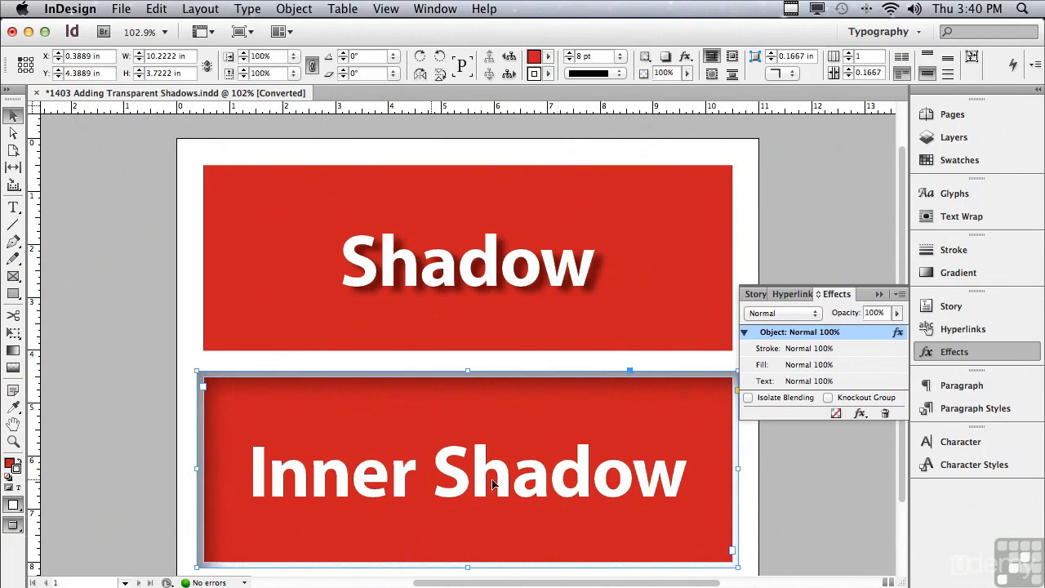
pyautogui.click(772, 384)
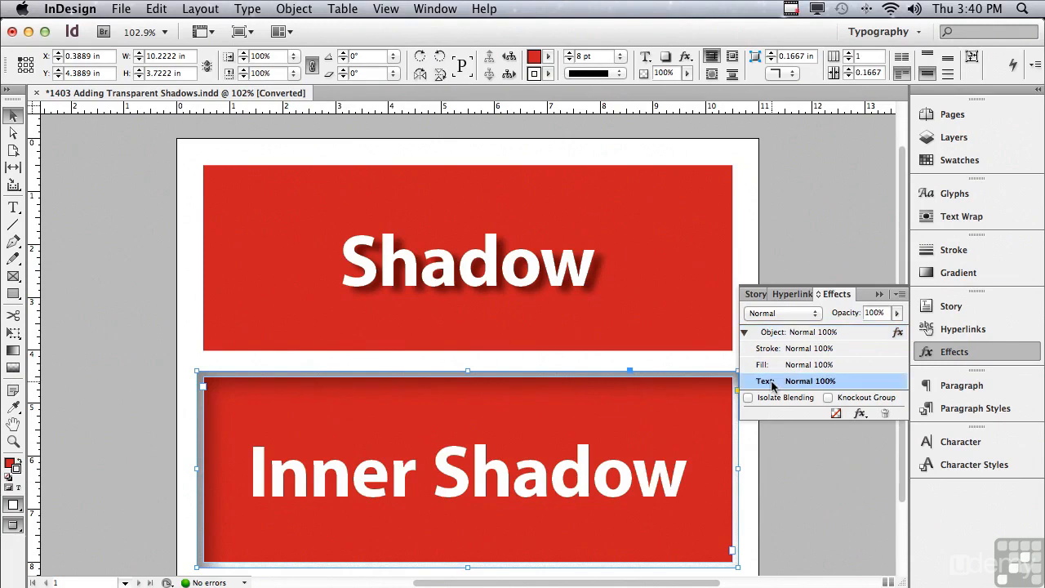
pyautogui.click(860, 414)
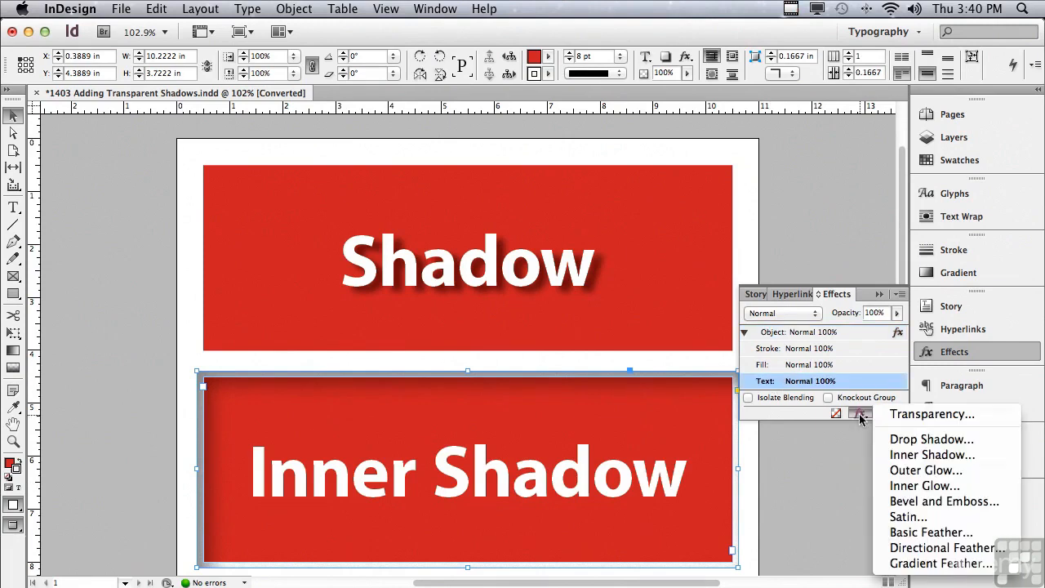
pyautogui.click(908, 455)
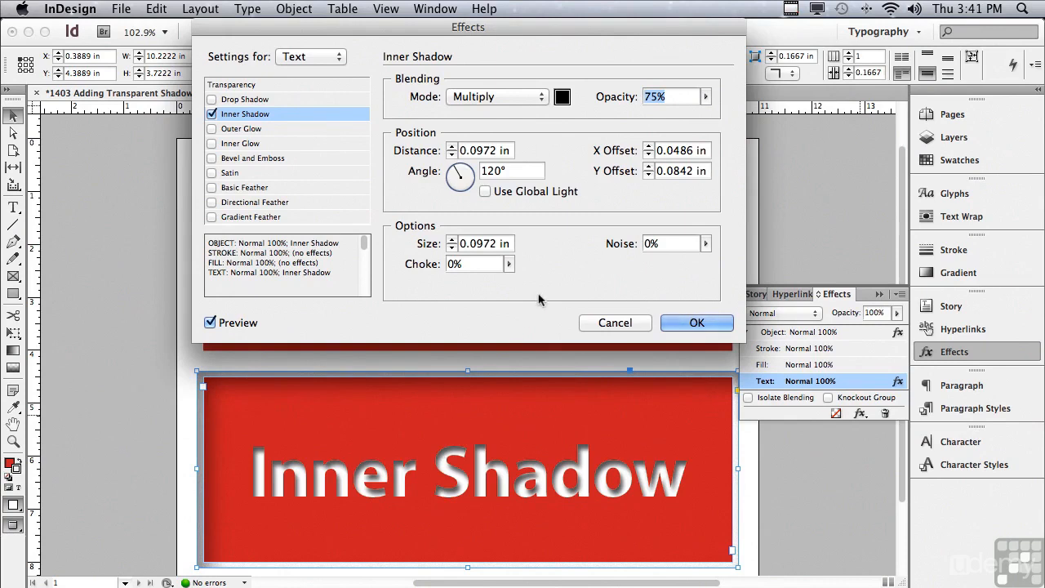
# - Set the text's inner shadow to 55% opacity and a size of 0.125 in, and apply it
pyautogui.click(707, 97)
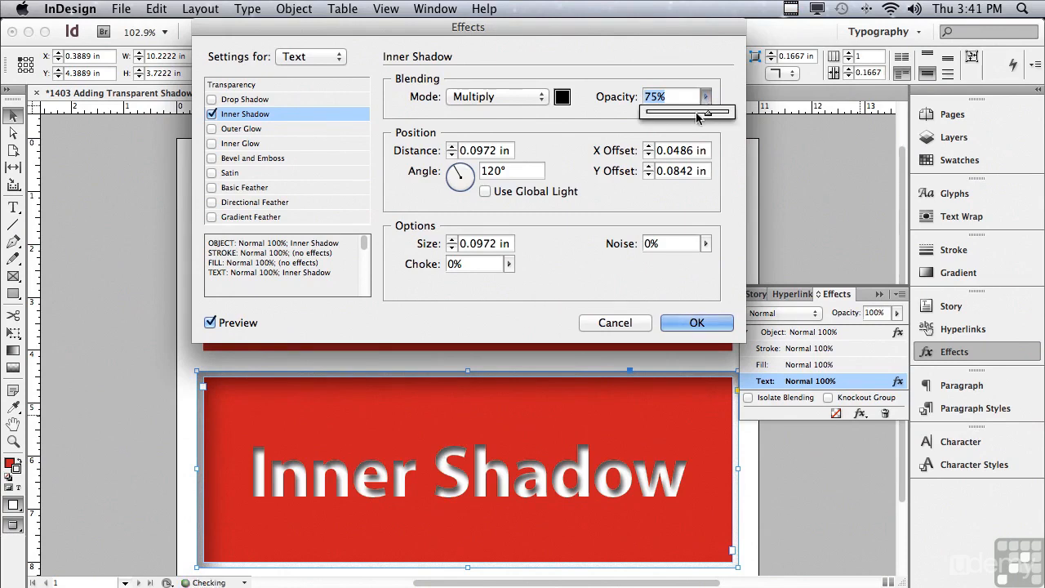
pyautogui.moveTo(696, 111); pyautogui.dragTo(692, 111)
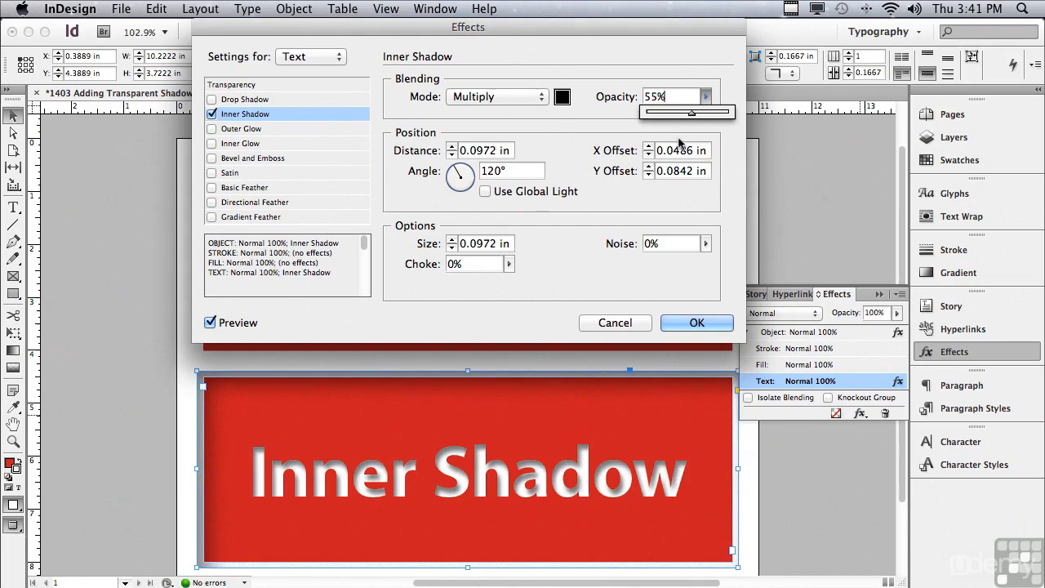
pyautogui.click(451, 239)
pyautogui.click(451, 239)
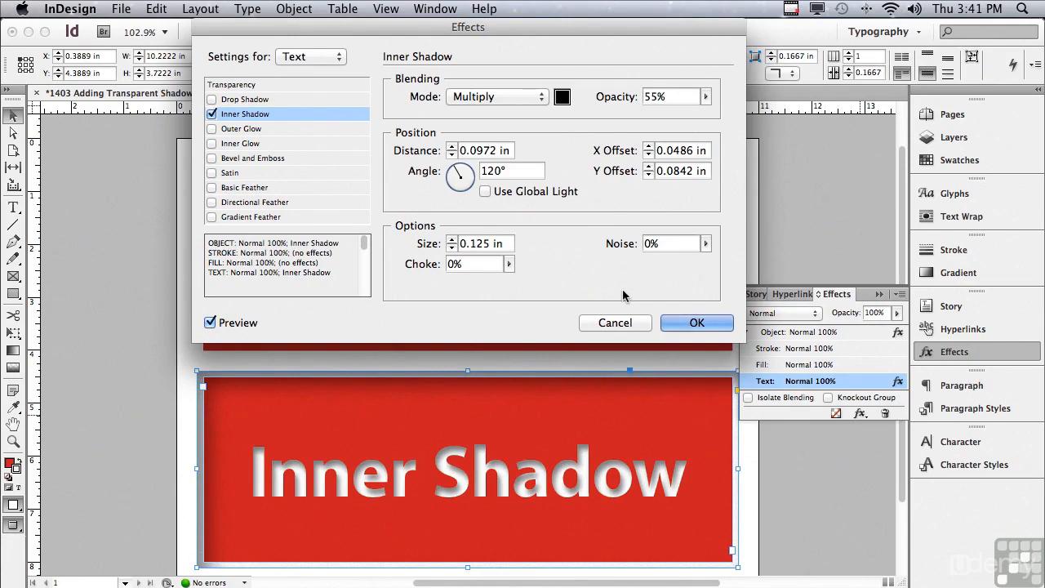
pyautogui.click(678, 323)
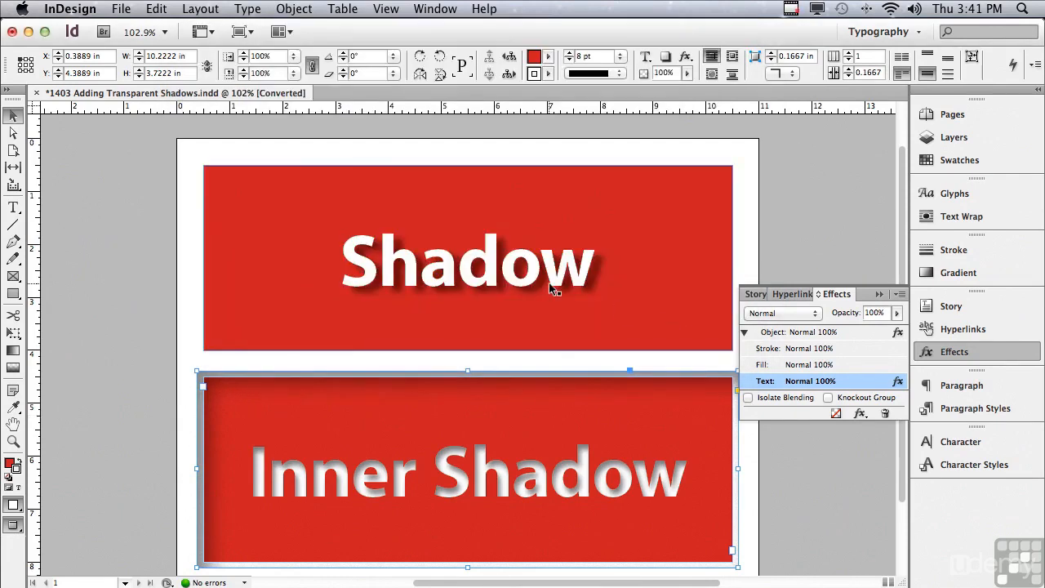